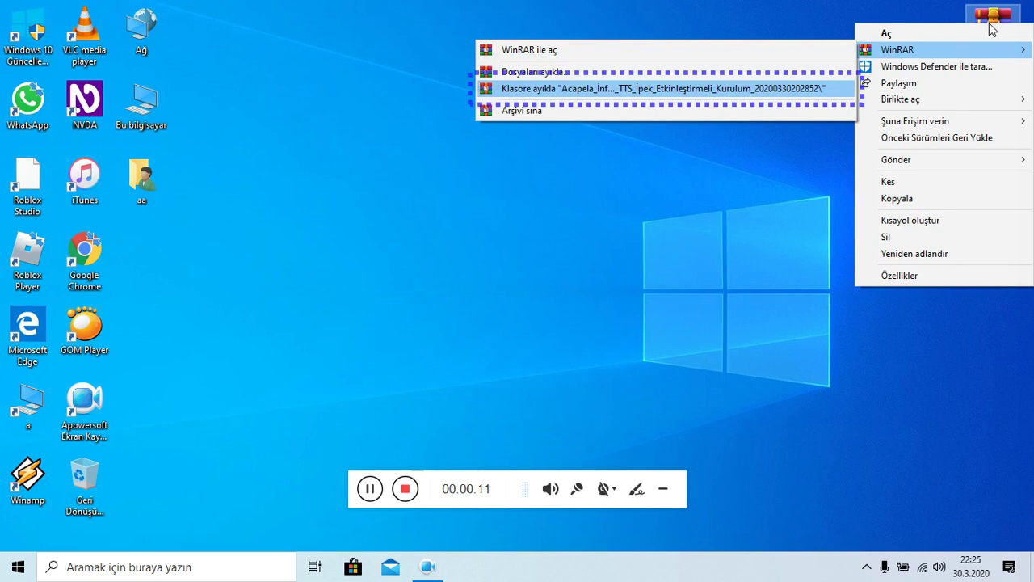
Step: Extract the Acapela_İnfovox_3_TTS_İpek archive into its own folder on the desktop and open that folder
key("Return")
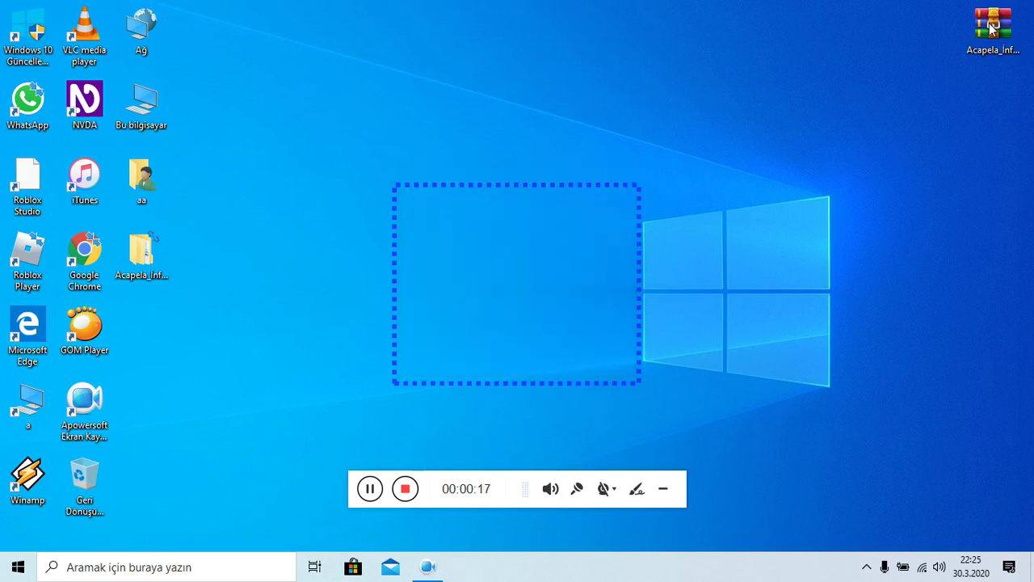
left_click(993, 26)
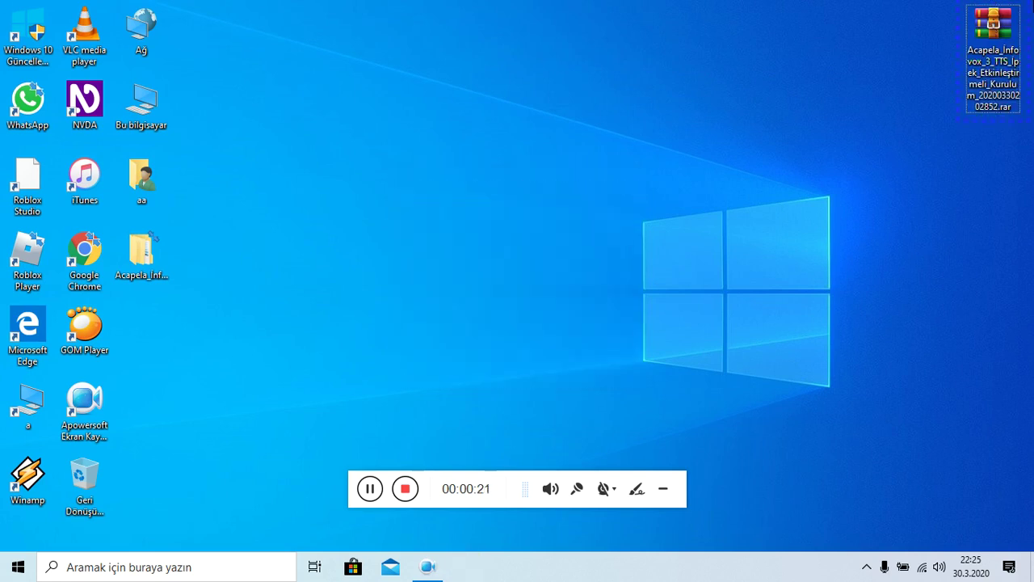
key("Left")
key("Down")
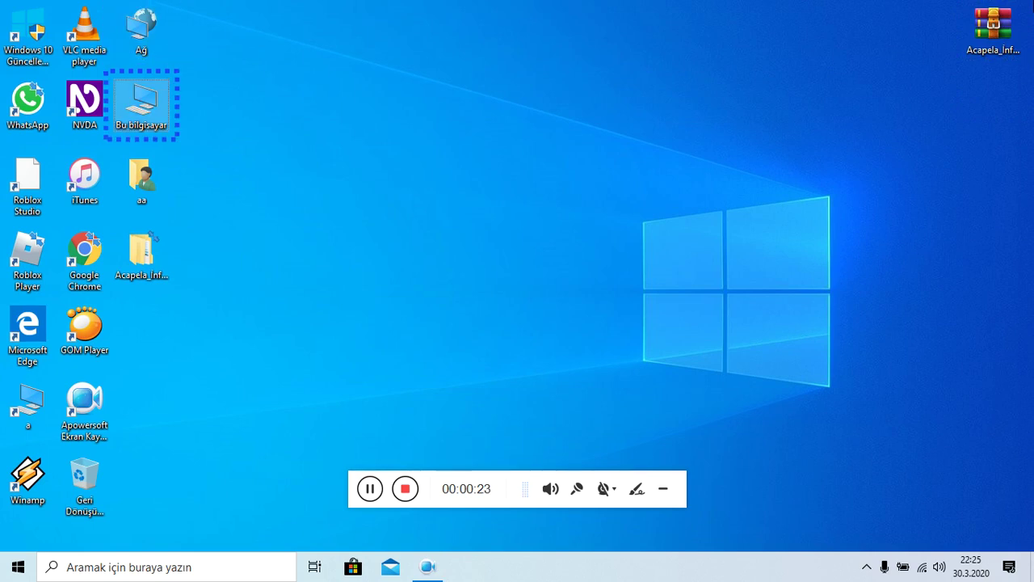
key("Down")
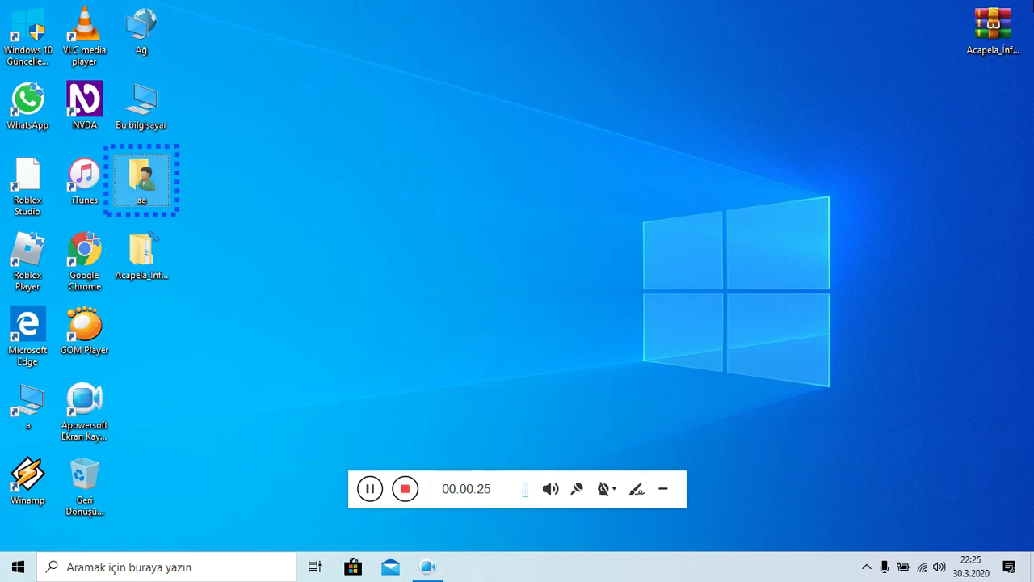
key("Right")
key("Left")
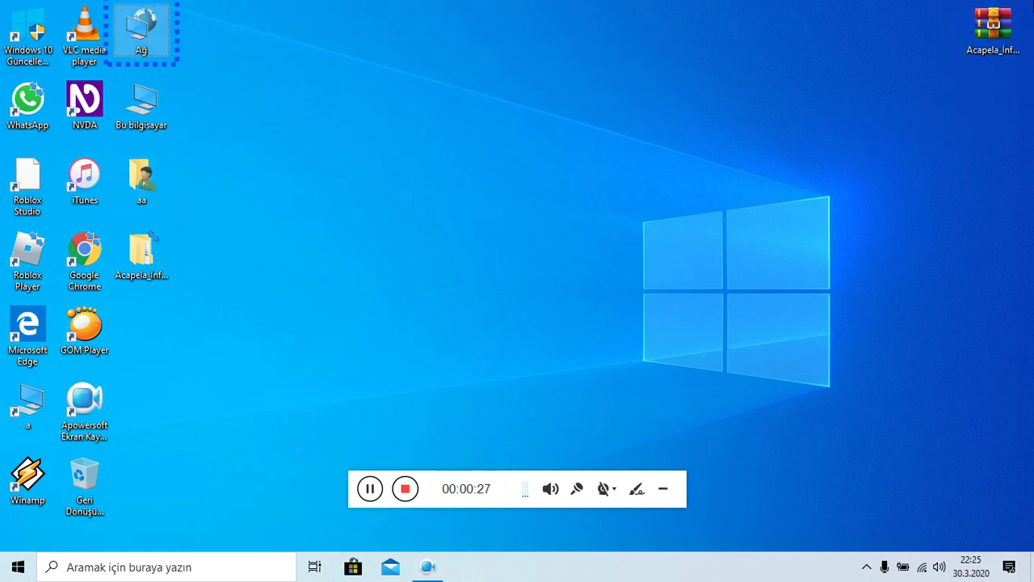
key("Down")
key("Down")
key("Down")
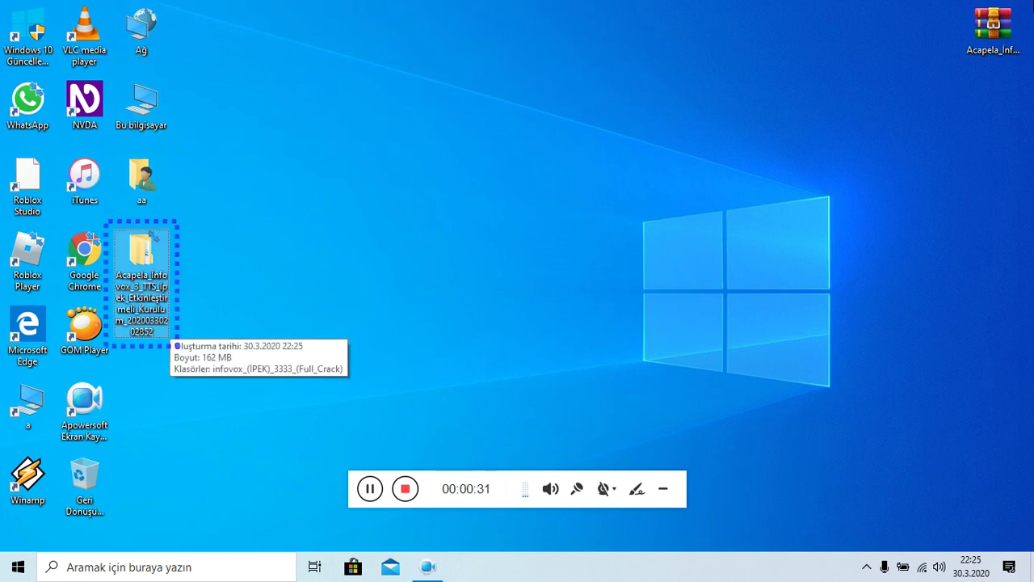
key("Return")
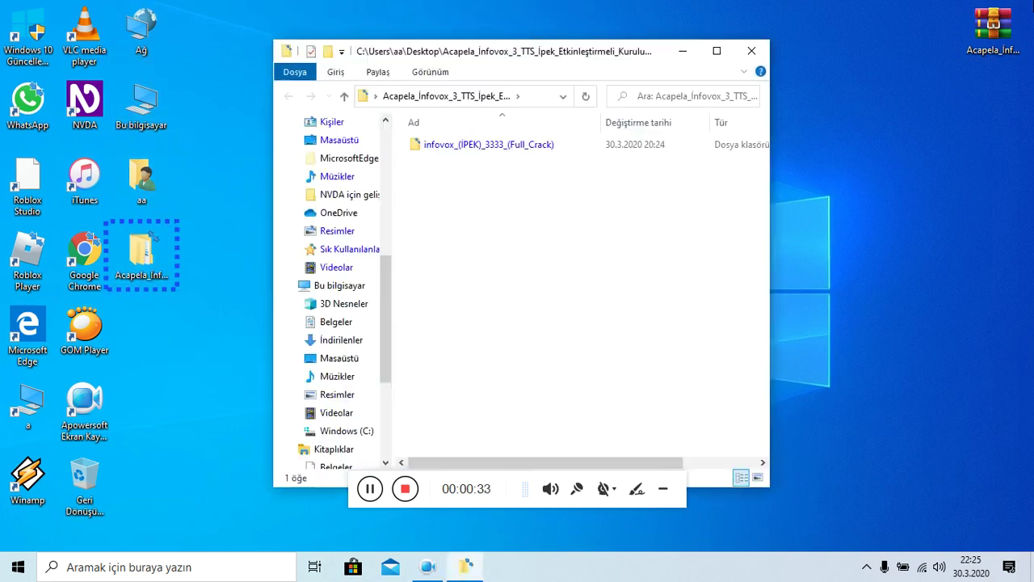
Step: Open the infovox_(İPEK)_3333_(Full_Crack) folder and go into its infovox_crack subfolder
key("Down")
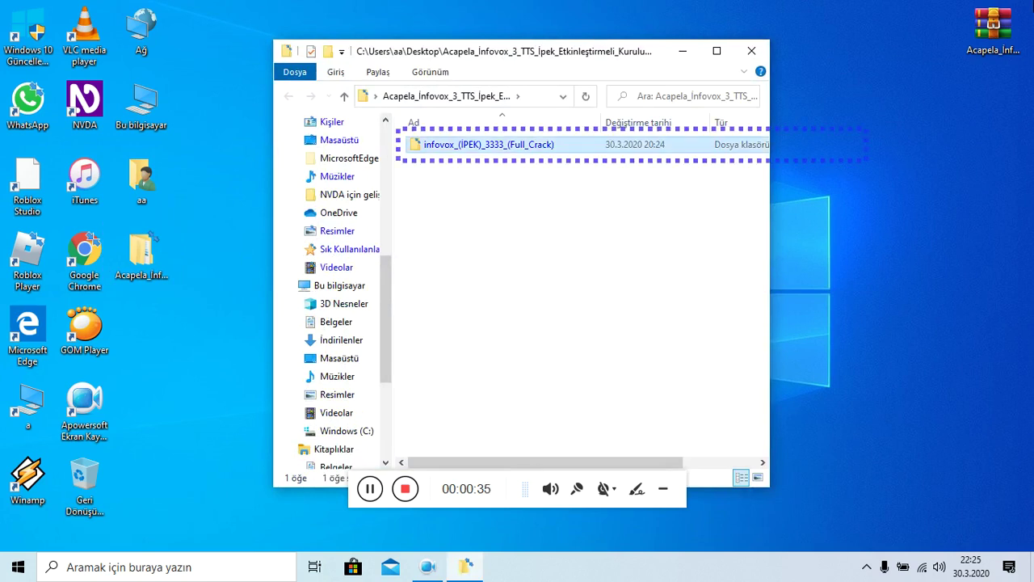
key("Return")
key("Down")
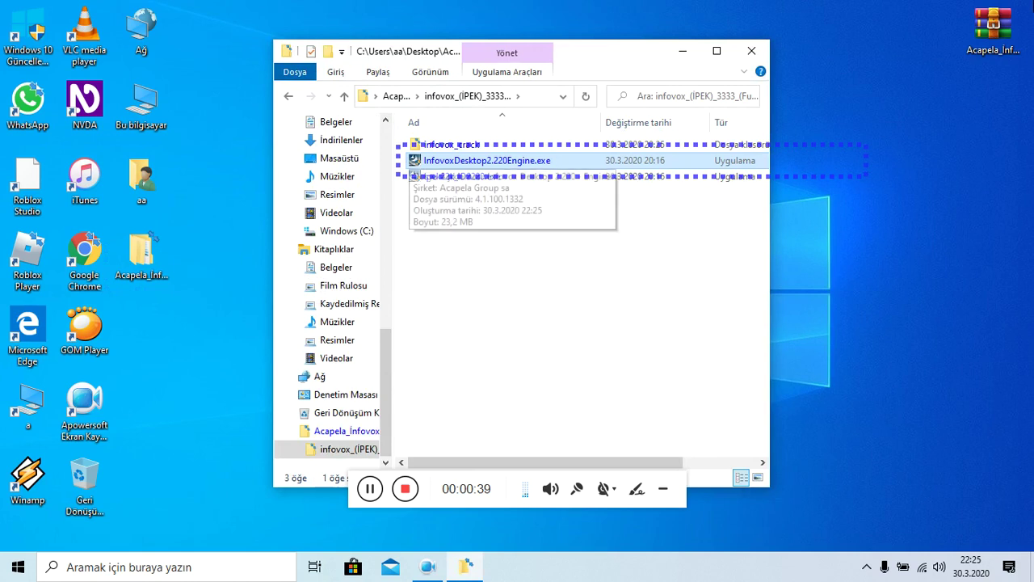
key("Up")
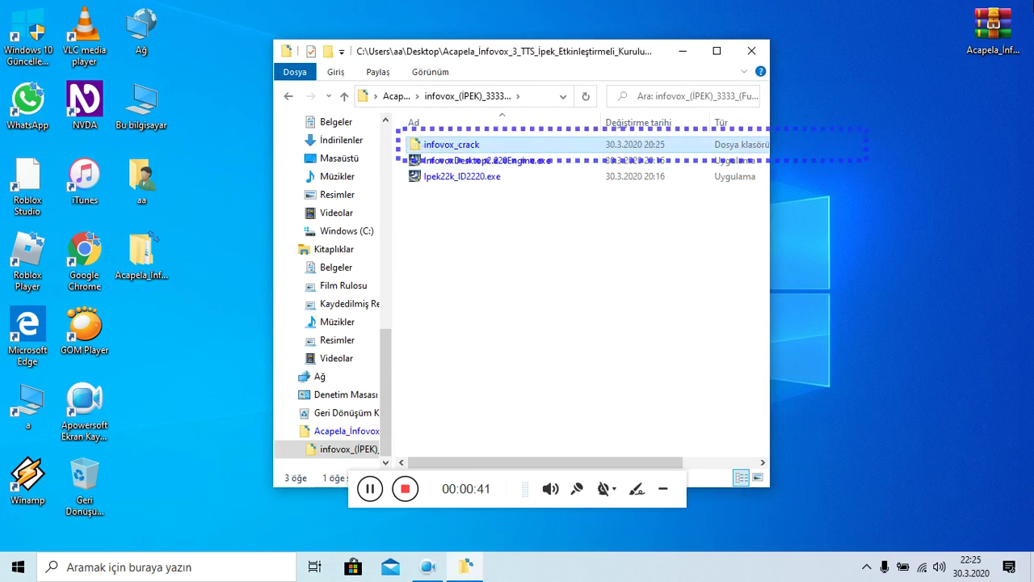
key("Return")
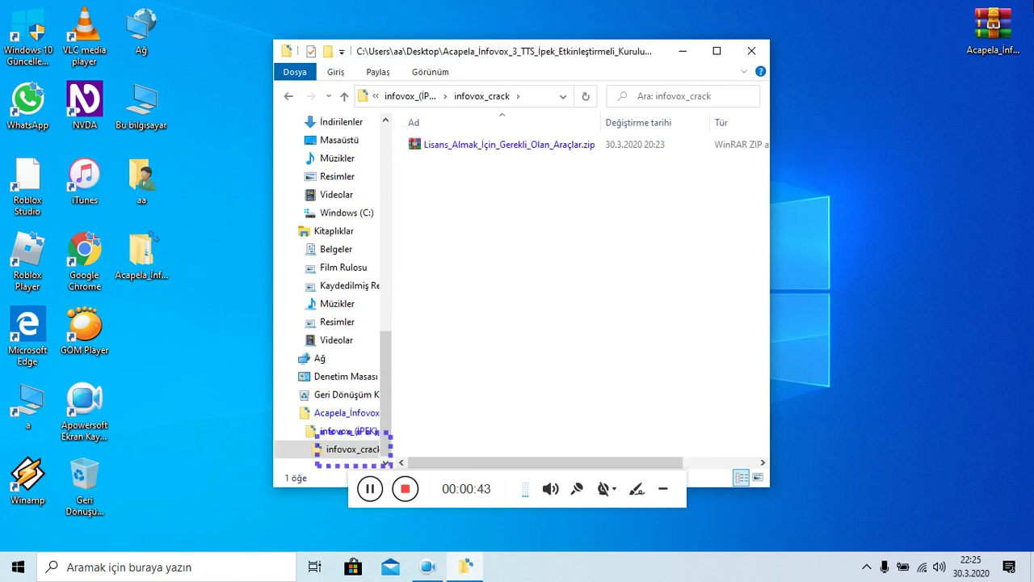
Step: Extract Lisans_Almak_İçin_Gerekli_Olan_Araçlar.zip with WinRAR into a folder of the same name
key("Down")
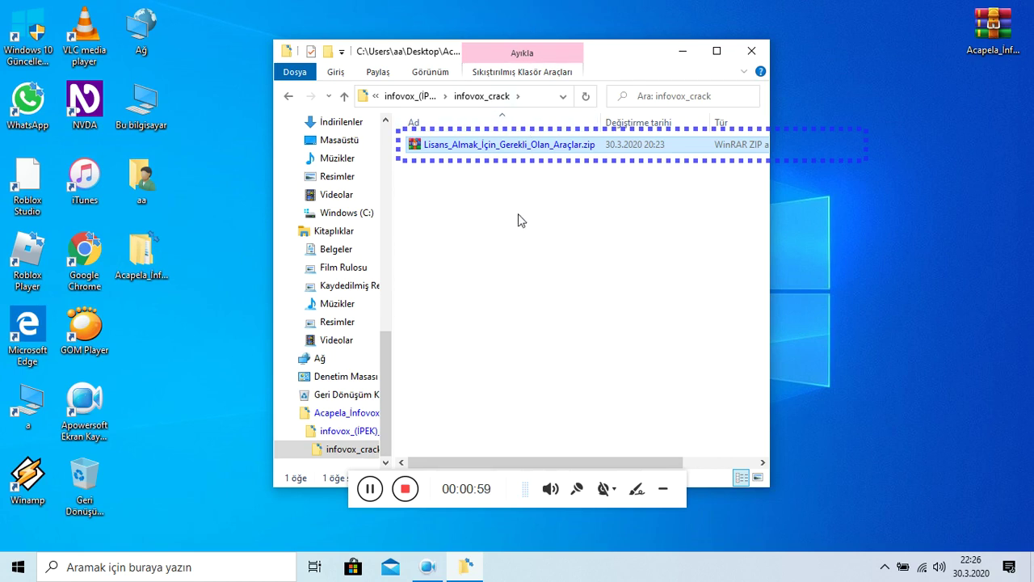
right_click(523, 143)
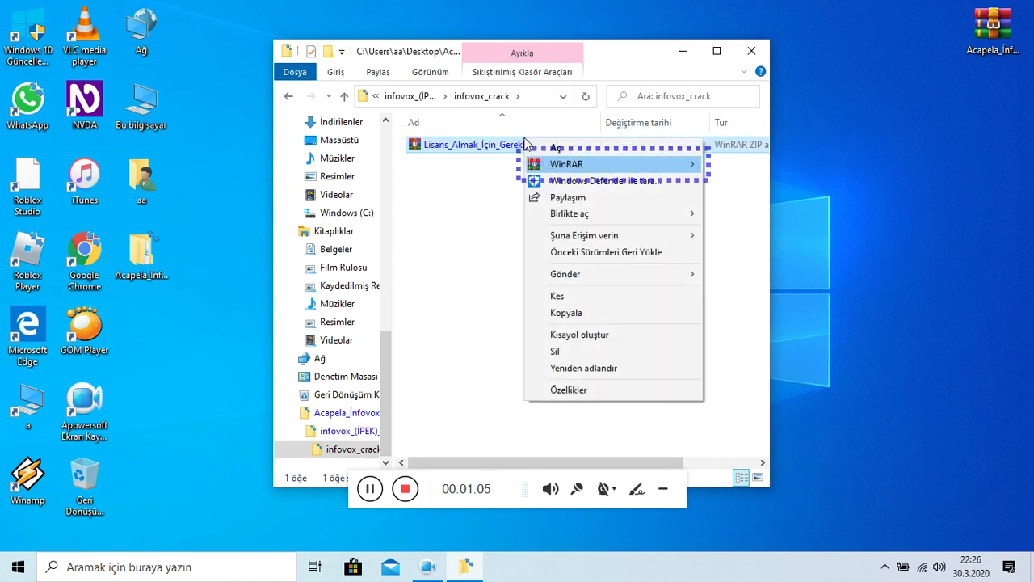
key("Right")
key("Down")
key("Down")
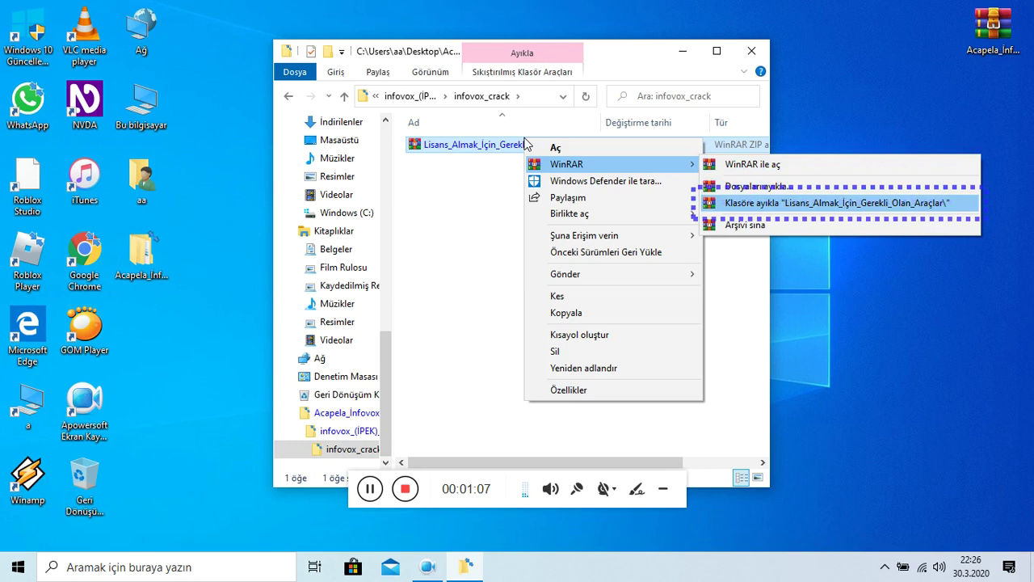
key("Return")
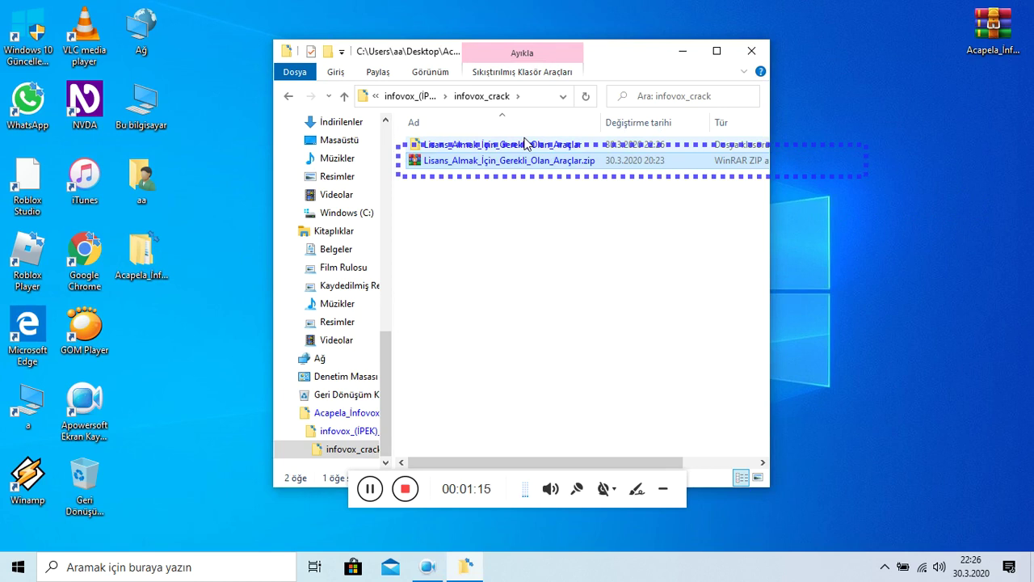
Step: Delete the Lisans_Almak_İçin_Gerekli_Olan_Araçlar.zip archive and select the extracted folder
key("Delete")
key("Return")
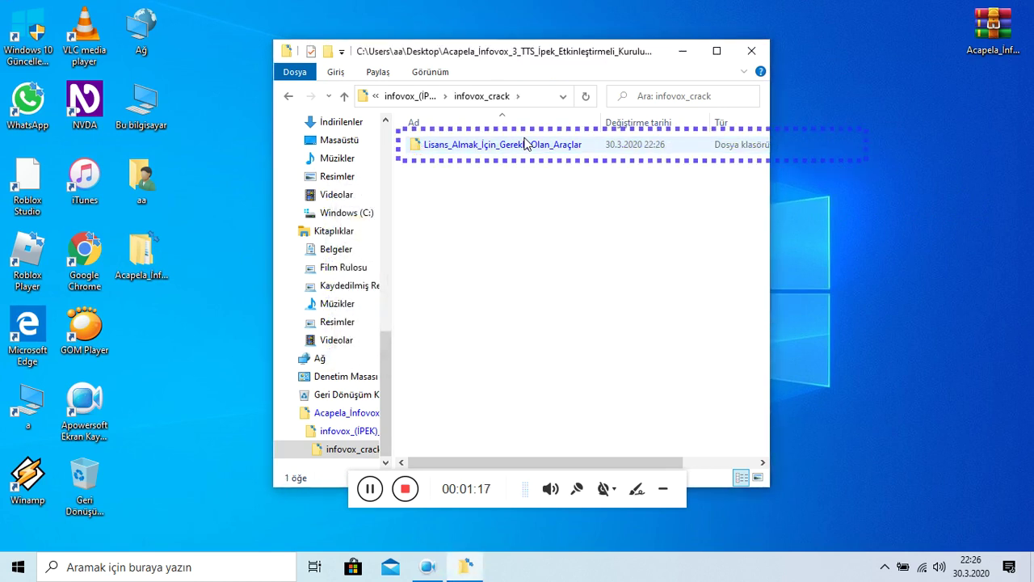
left_click(527, 143)
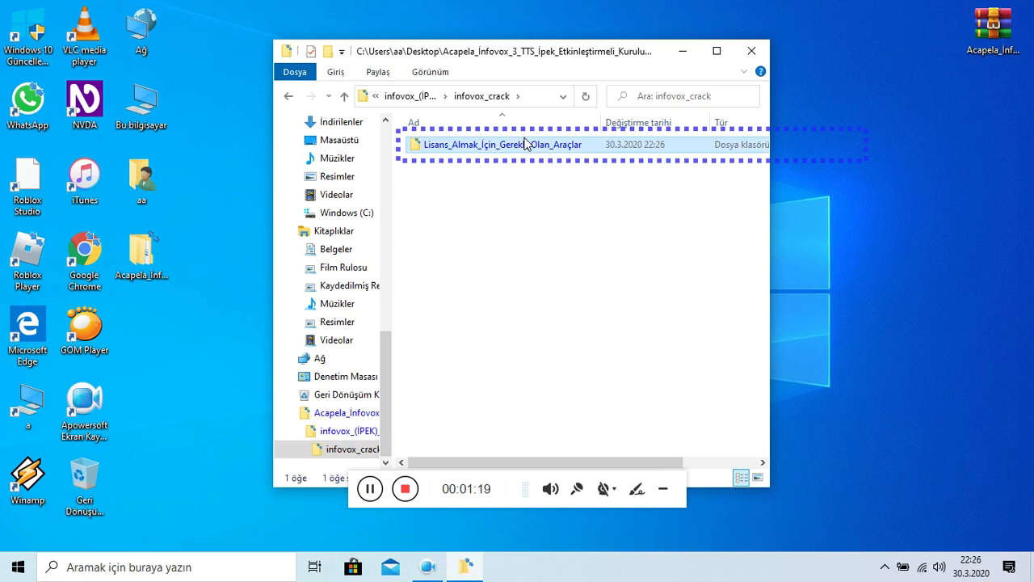
Step: Return to the infovox_(İPEK)_3333_(Full_Crack) folder and run InfovoxDesktop2.220Engine.exe
key("BackSpace")
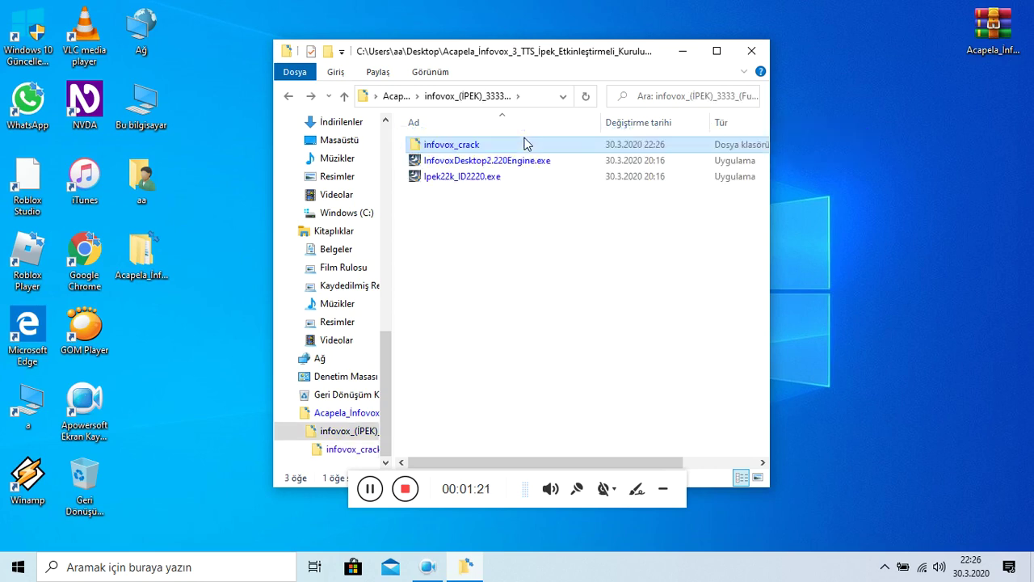
key("Down")
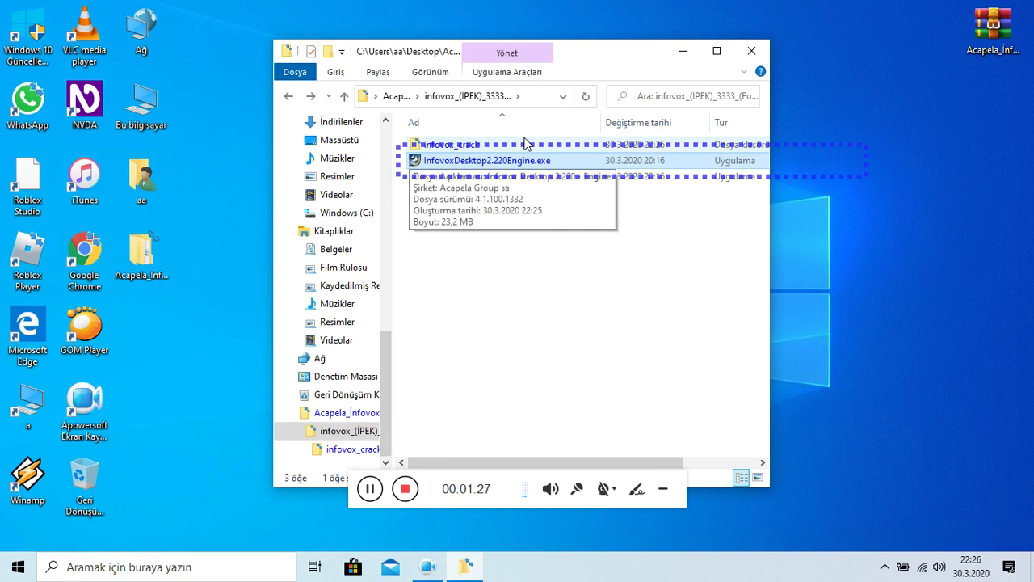
key("Return")
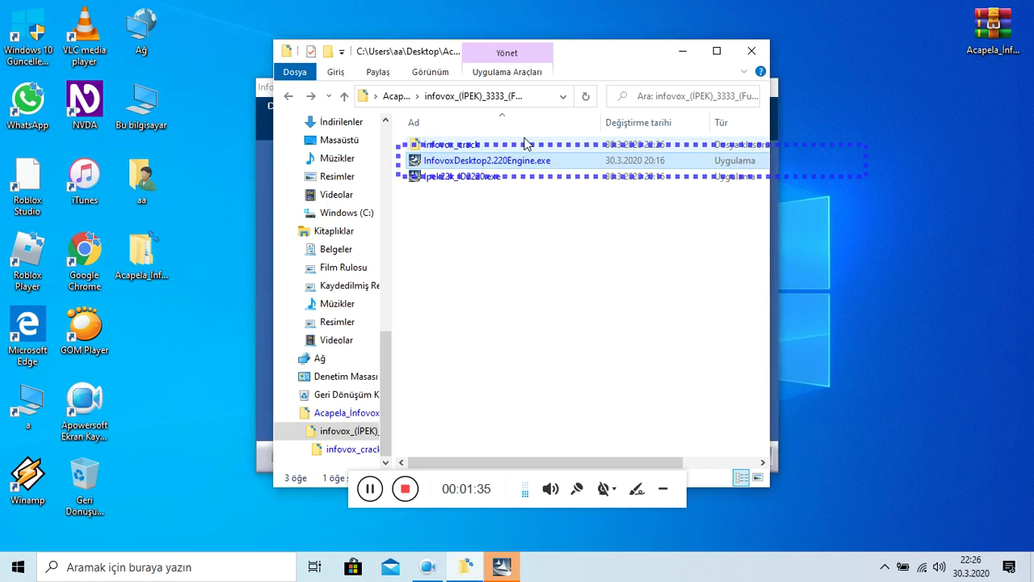
Step: Continue the Infovox Desktop 2.220 setup with English as the installation language
key("Tab")
key("Tab")
key("Tab")
key("Tab")
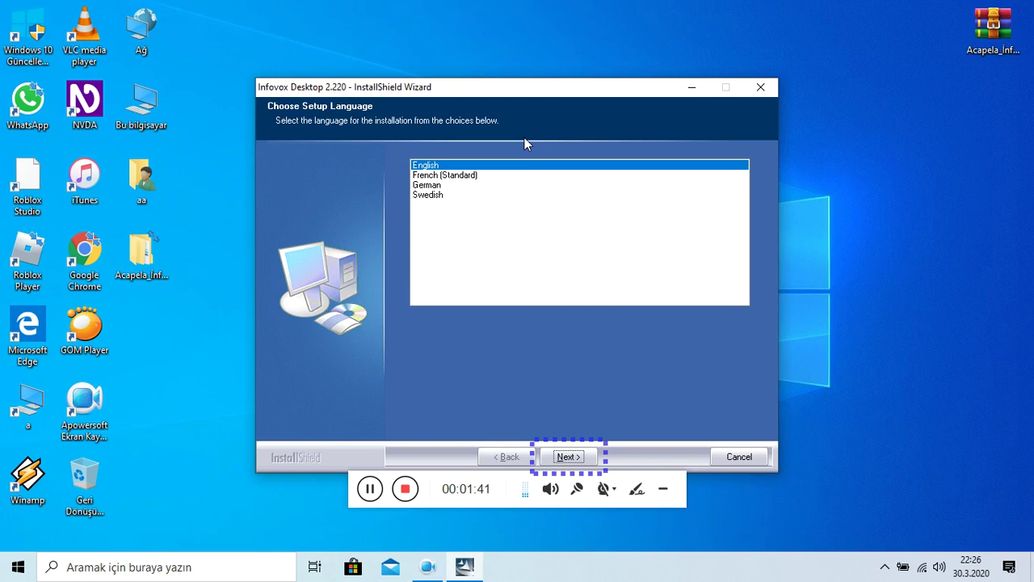
key("Return")
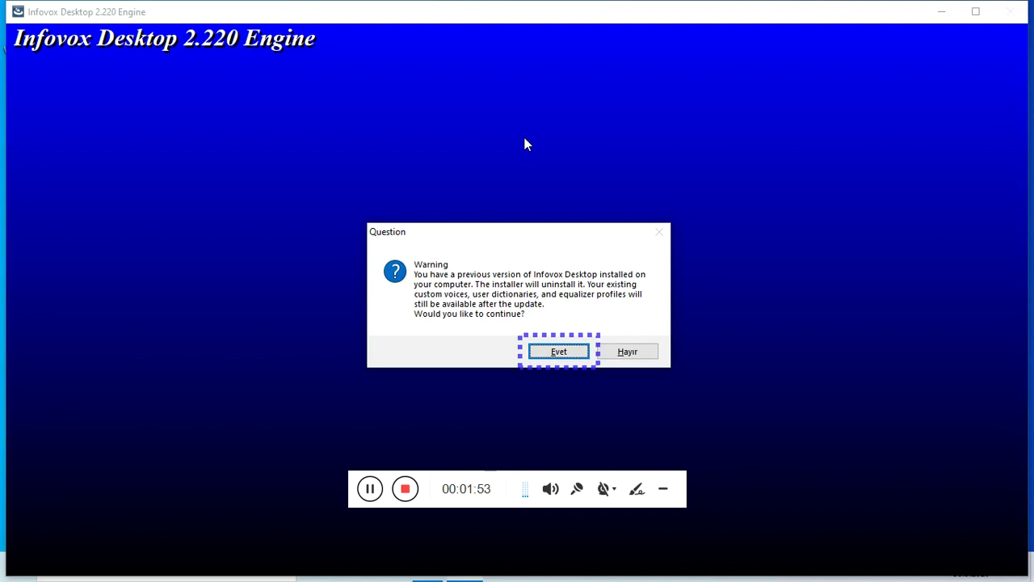
Step: Agree to uninstall the previous Infovox Desktop version and proceed to the license agreement
key("Tab")
key("Tab")
key("Return")
key("Tab")
key("Tab")
key("Return")
Step: Accept the terms of the license agreement and continue to the destination location page
key("Tab")
key("Tab")
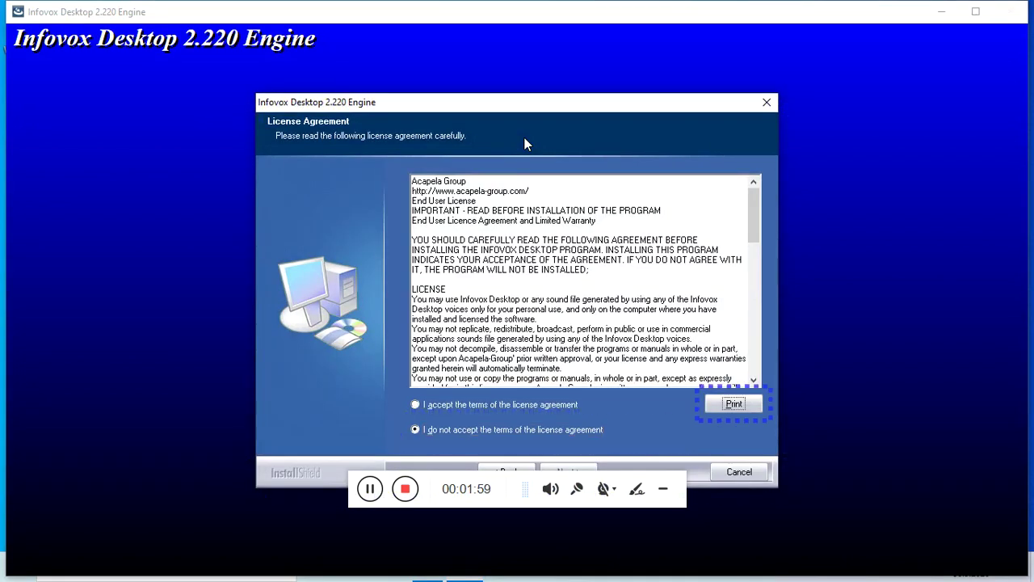
key("Tab")
key("Tab")
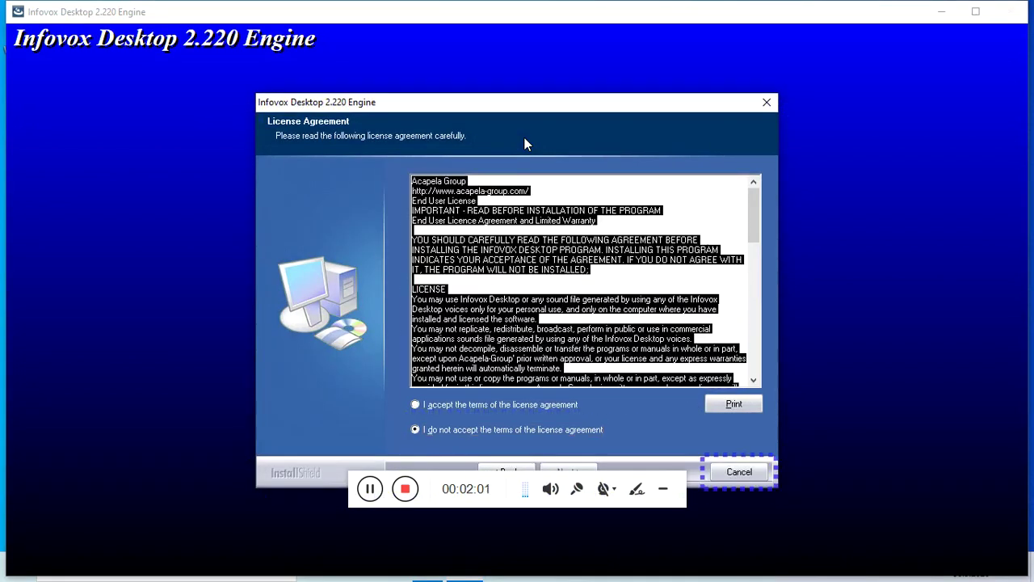
key("Tab")
key("shift+Tab")
key("Tab")
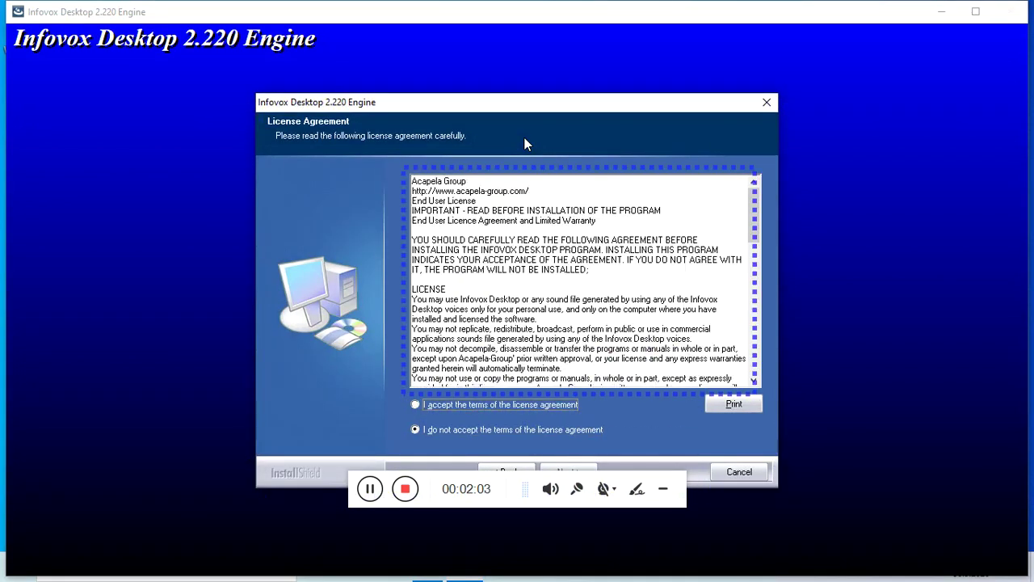
key("Tab")
key("Tab")
key("Tab")
key("Tab")
key("Tab")
key("Up")
key("Tab")
key("Tab")
key("Tab")
key("Return")
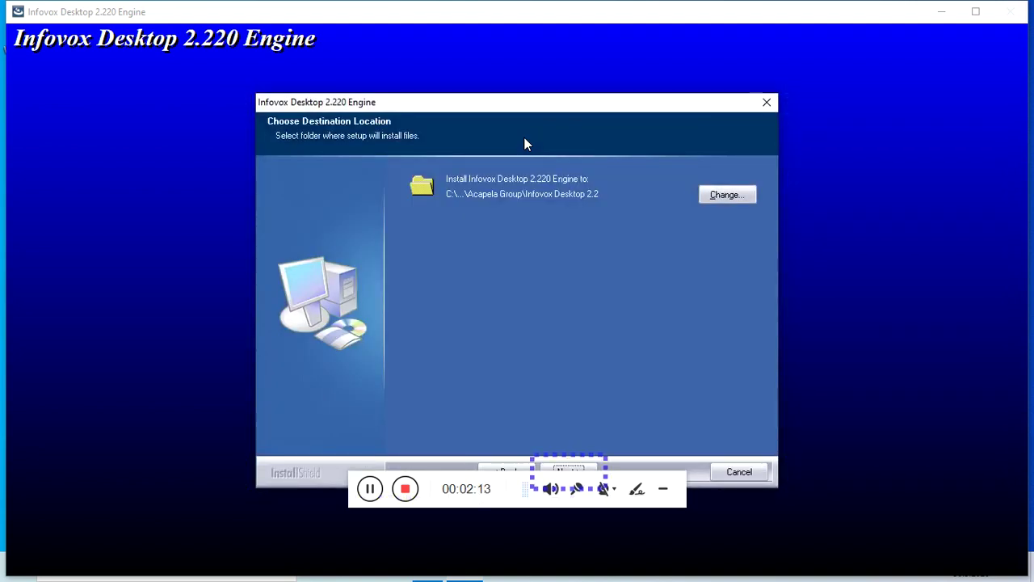
Step: Change the installation folder of the Infovox Desktop 2.220 Engine to C:\Program Files
key("Tab")
key("Tab")
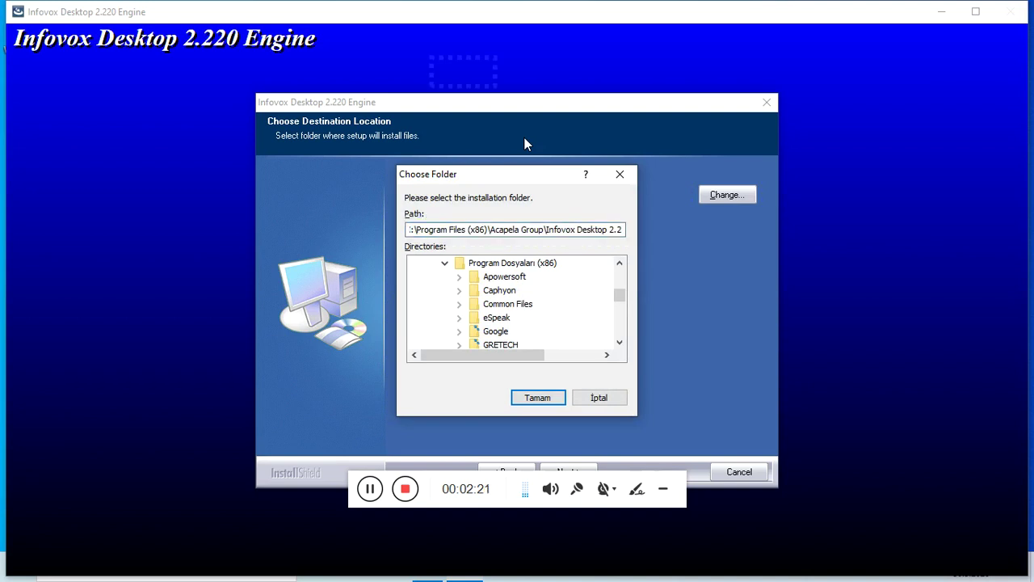
key("Home")
key("Down")
key("Up")
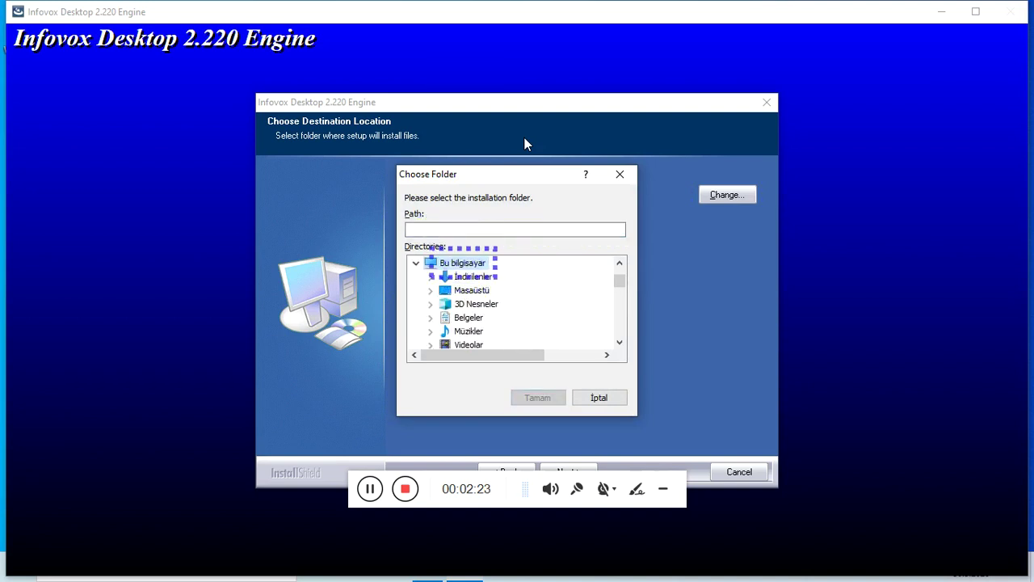
key("Down")
key("Down")
key("Down")
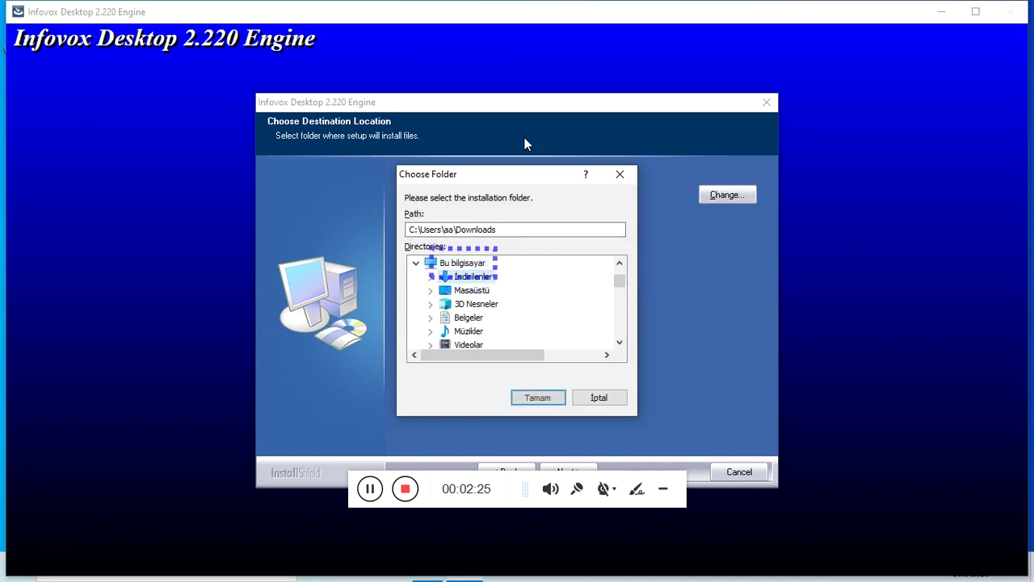
key("Down")
key("Down")
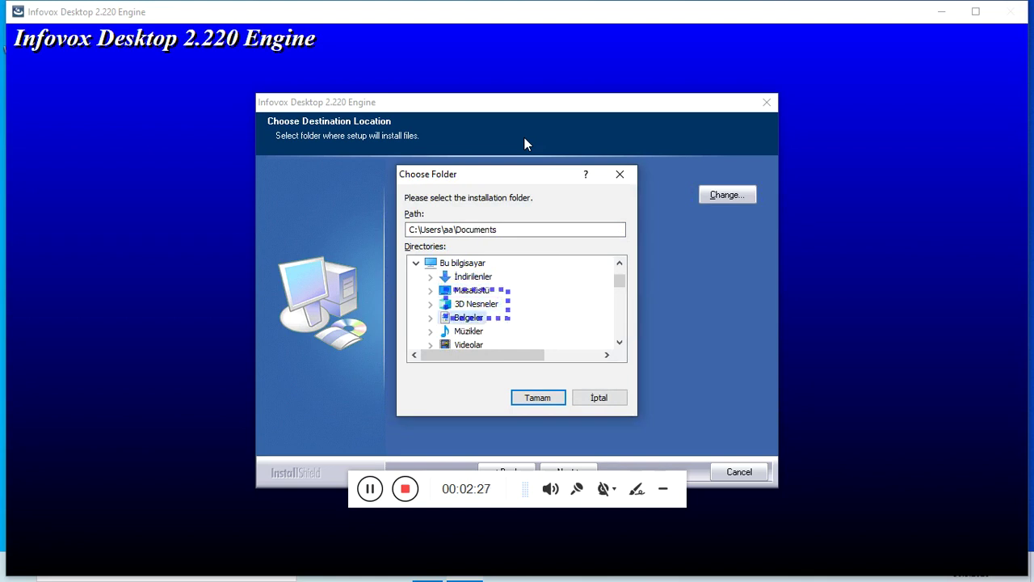
key("Down")
key("Down")
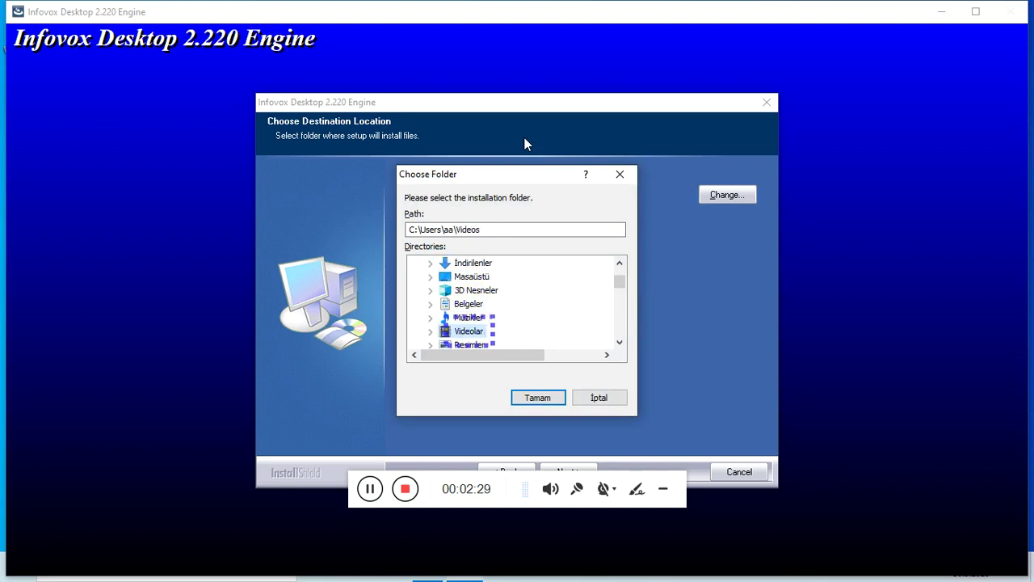
key("Down")
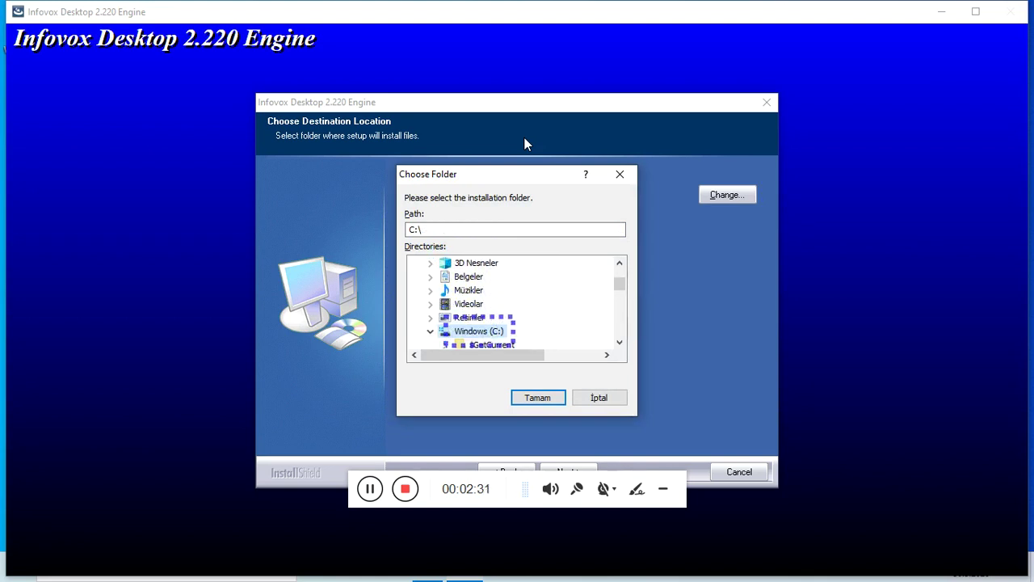
key("Down")
key("Down")
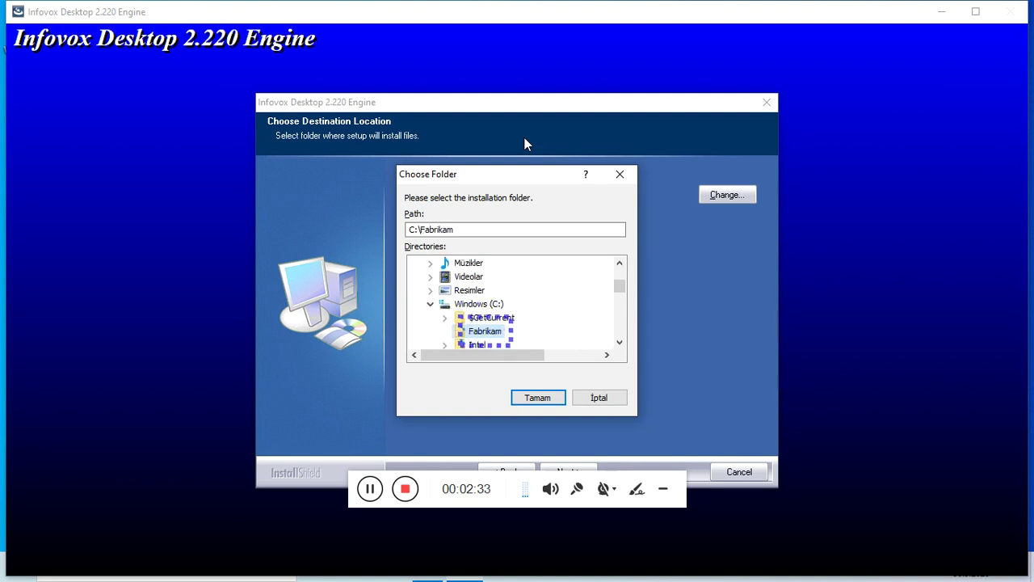
key("Down")
key("Down")
key("Down")
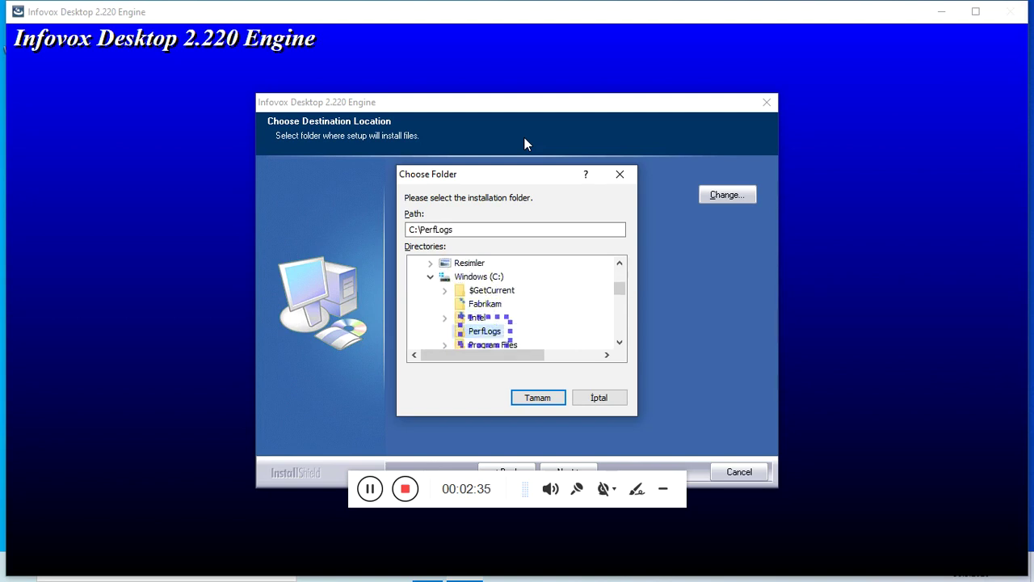
key("Down")
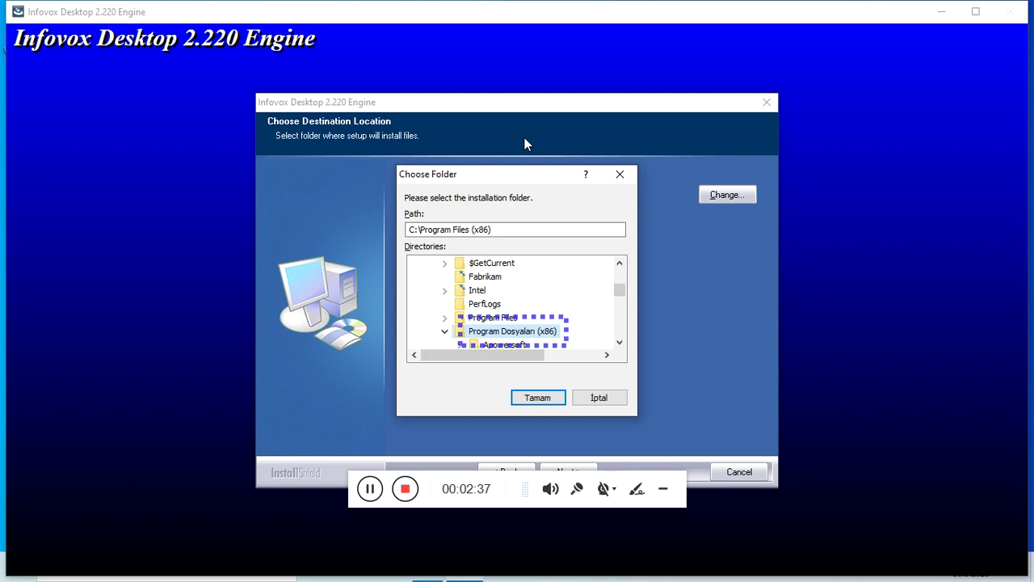
key("Up")
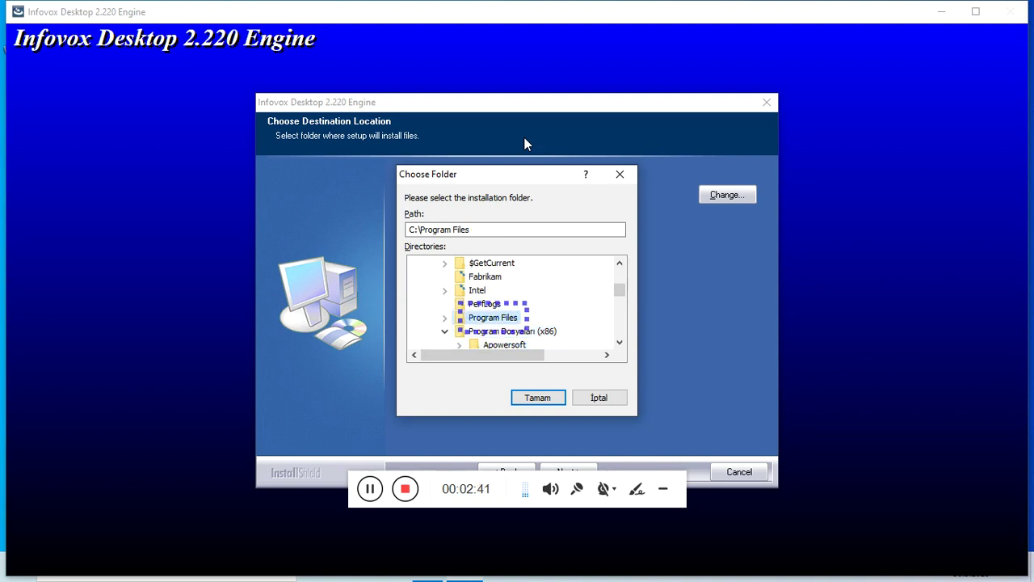
key("Return")
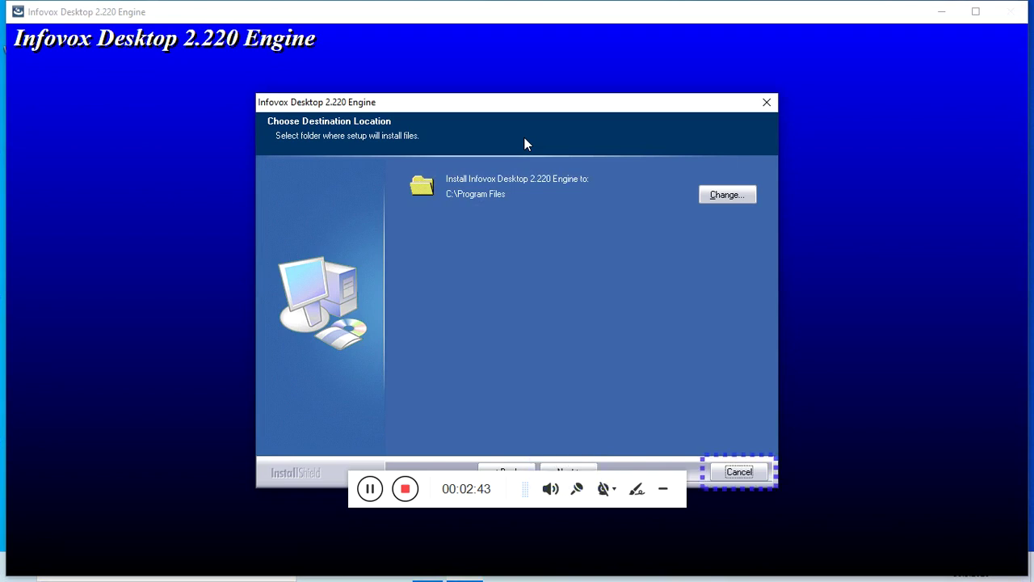
Step: Proceed with the engine installation to the chosen folder and finish the setup wizard
key("Tab")
key("Tab")
key("Tab")
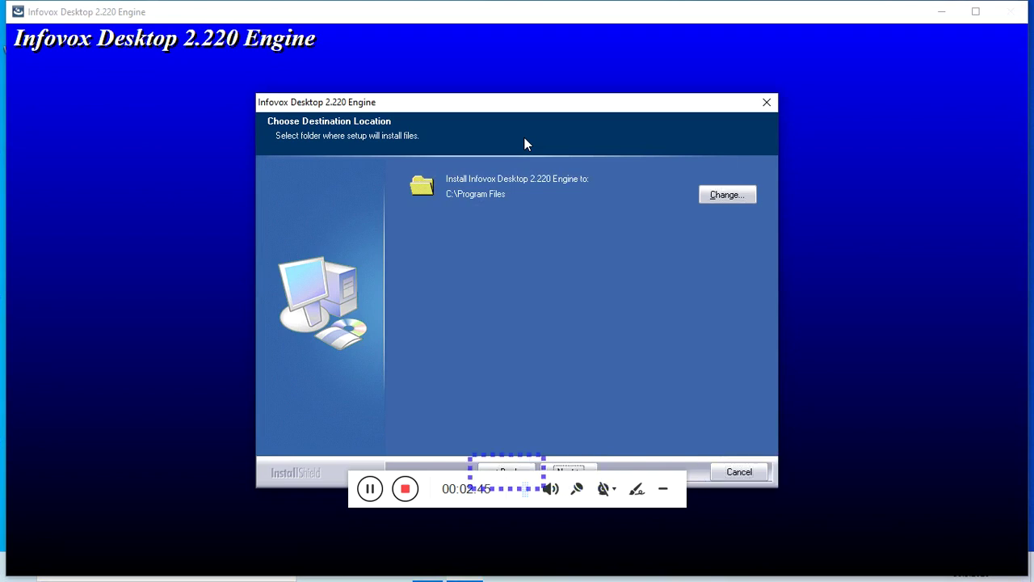
key("Return")
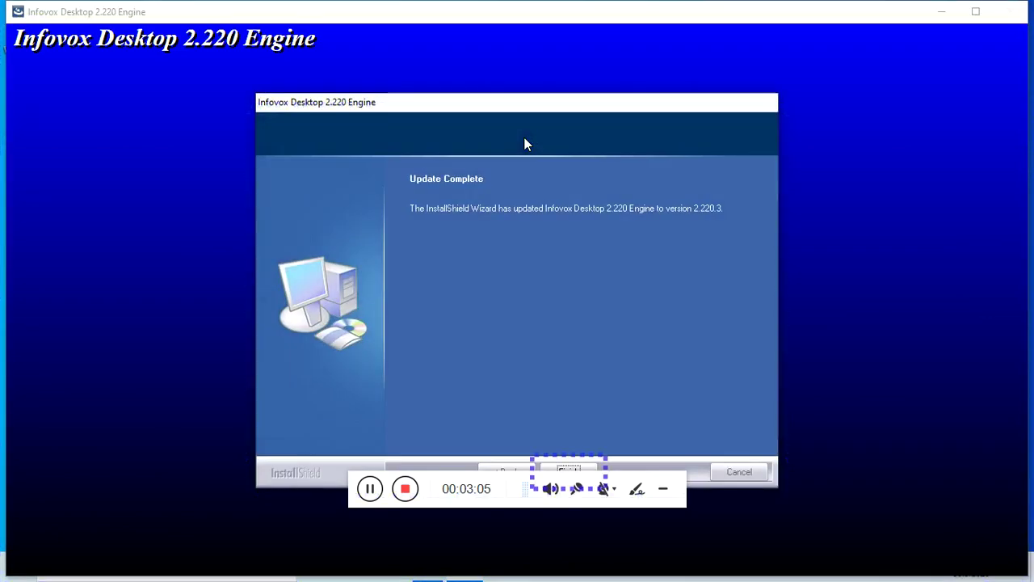
key("Return")
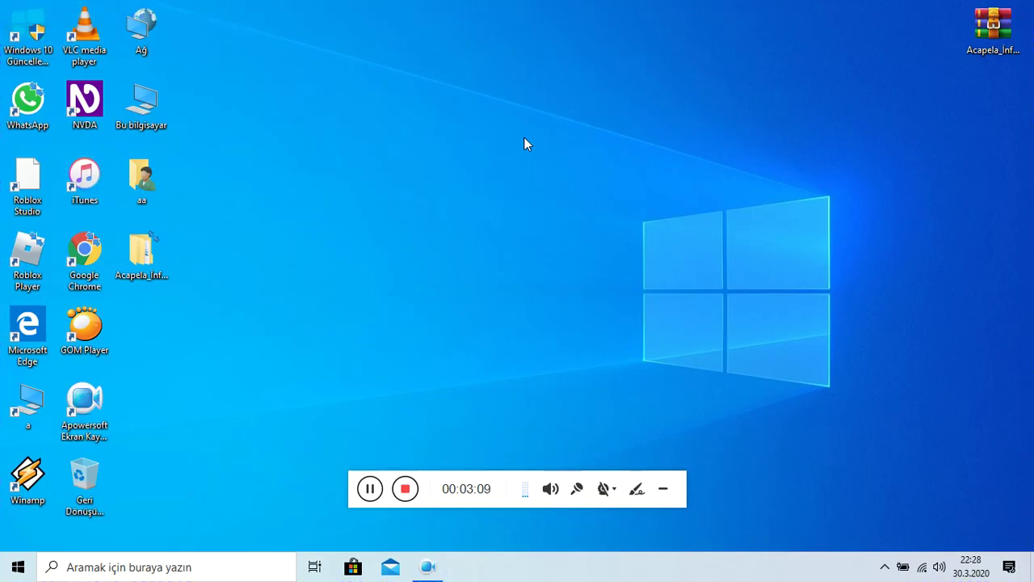
Step: Reopen the infovox_(İPEK)_3333 folder inside the extracted Acapela folder on the desktop and run Ipek22k_ID2220.exe
key("Left")
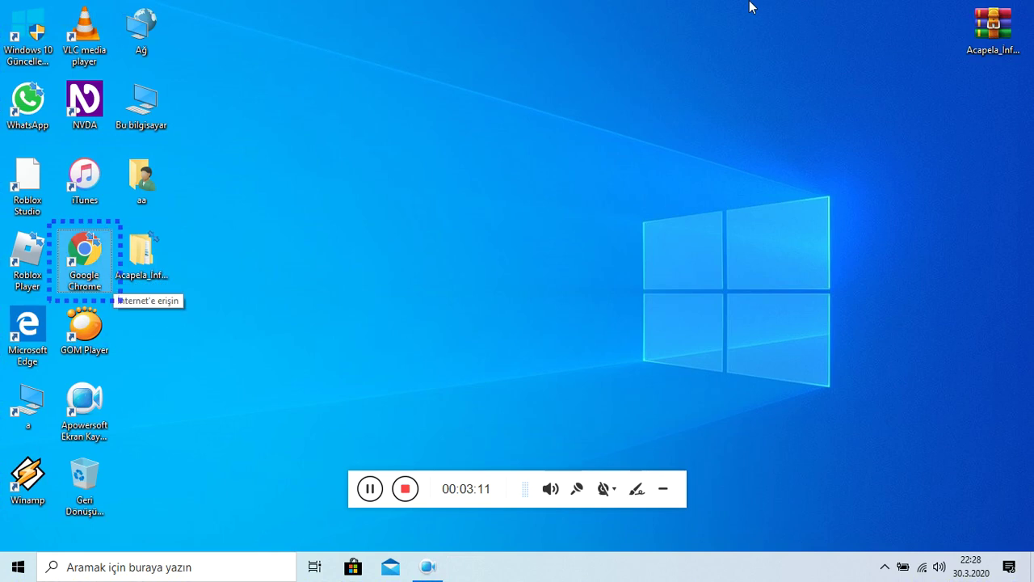
key("Right")
key("Return")
key("Down")
key("Return")
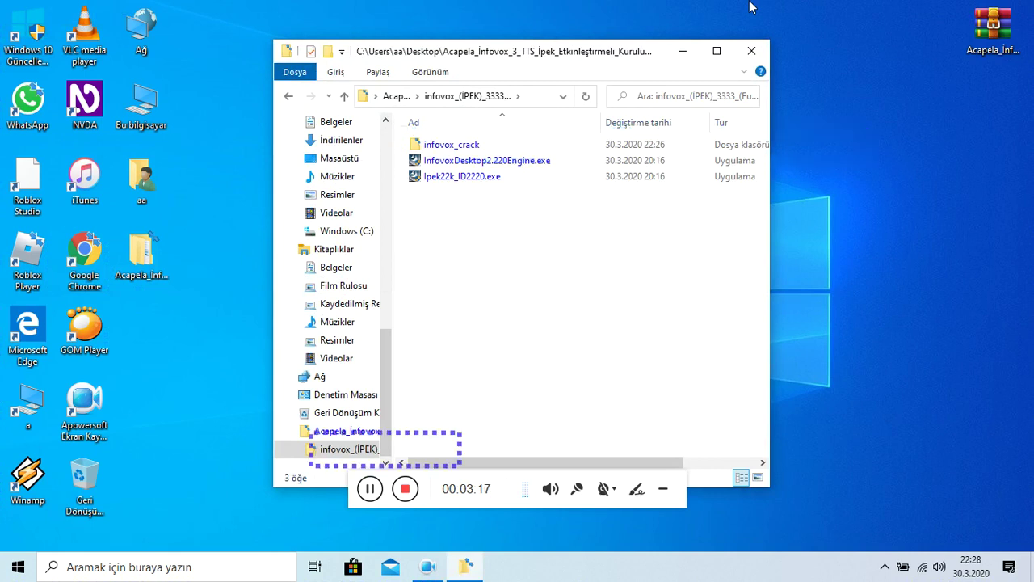
key("Down")
key("Down")
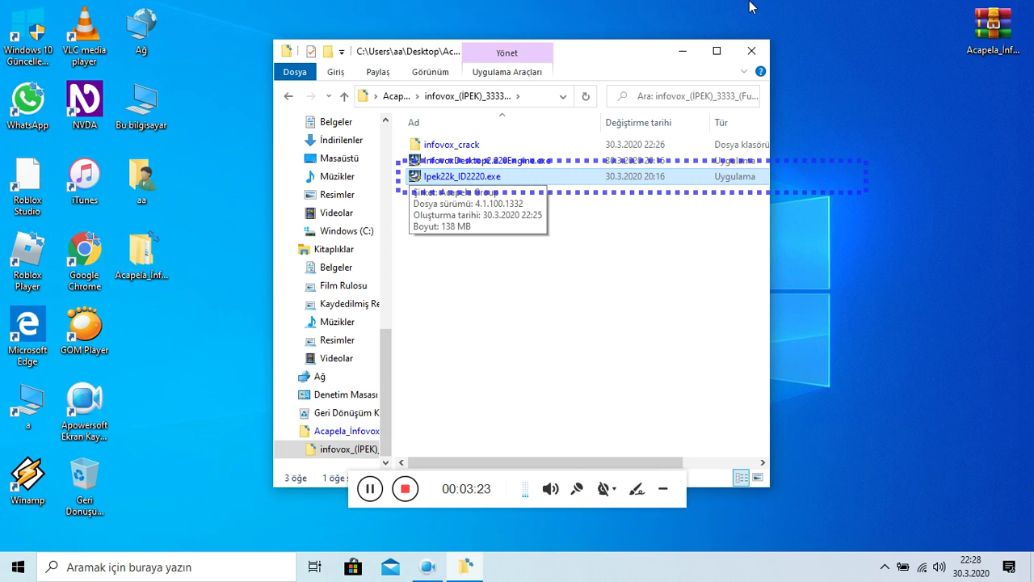
key("Return")
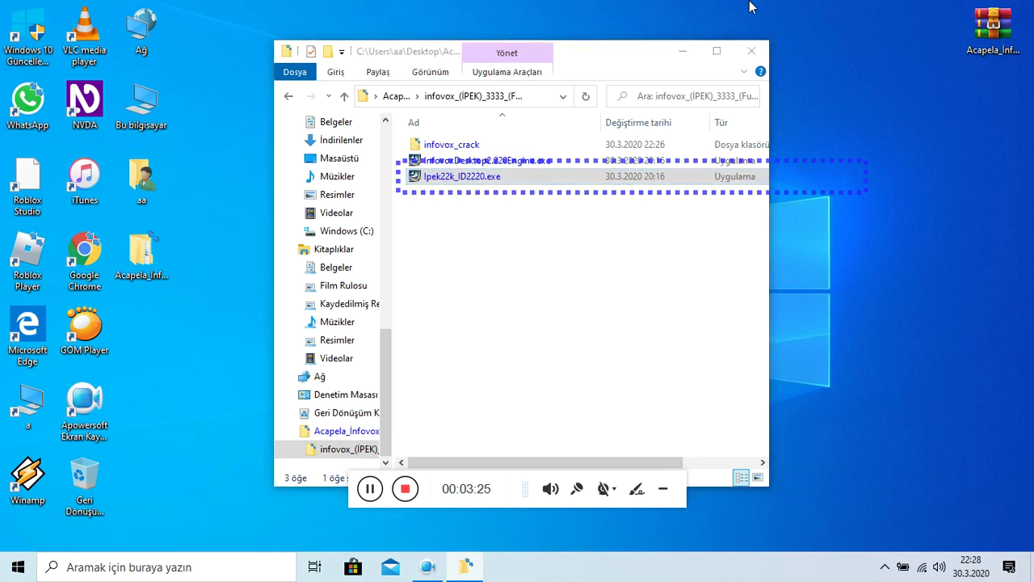
Step: Accept the license terms for the Turkish voices, continue the setup, and close the folder window
key("Up")
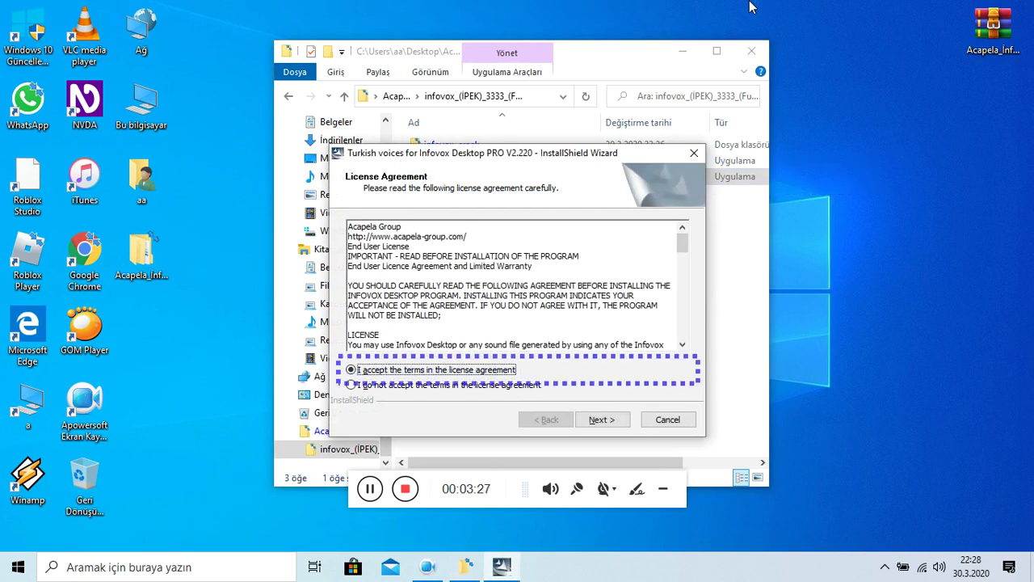
key("Tab")
key("Tab")
key("Tab")
key("Tab")
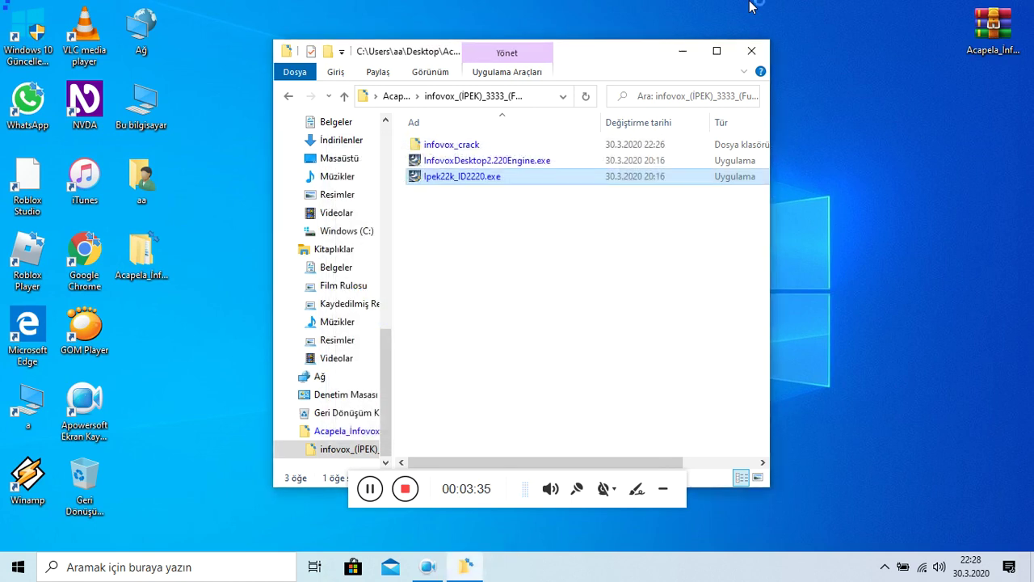
key("alt+F4")
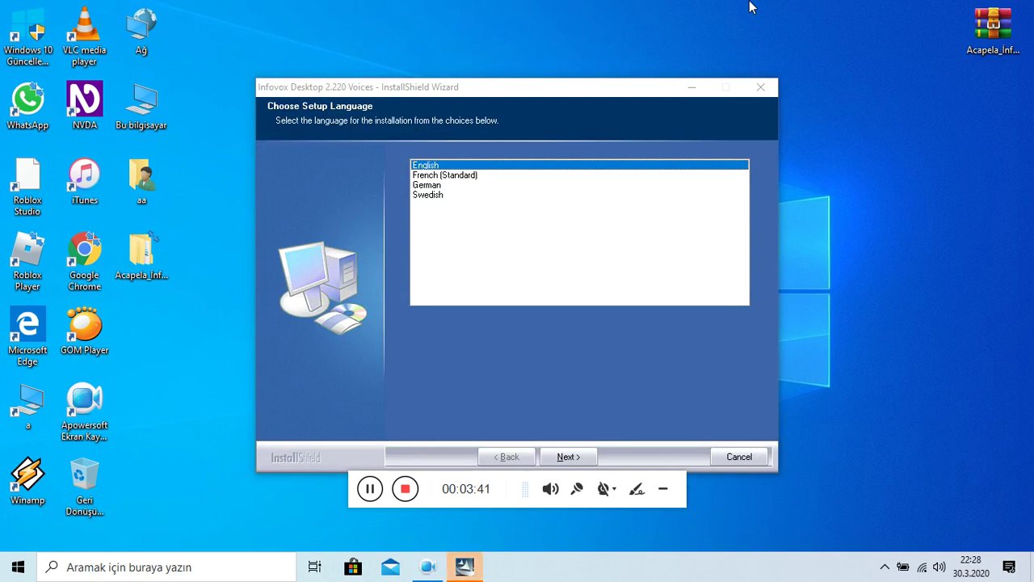
key("Insert+n")
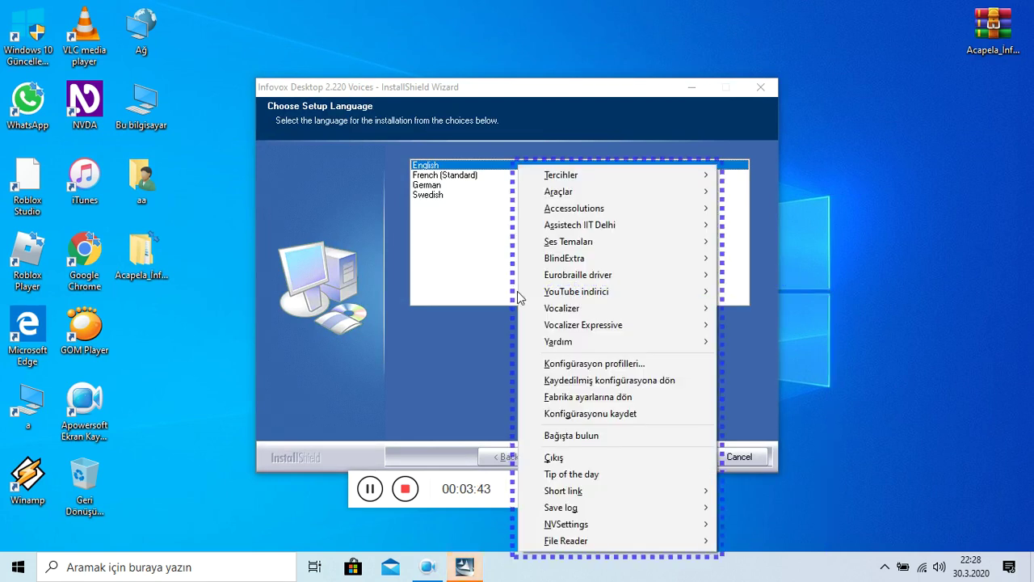
key("Escape")
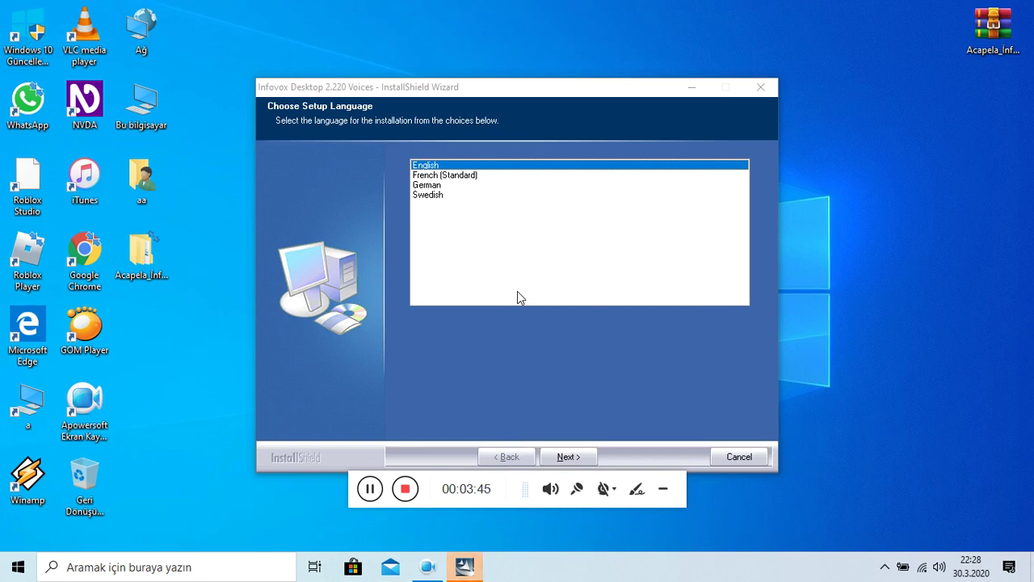
key("Insert+n")
key("Escape")
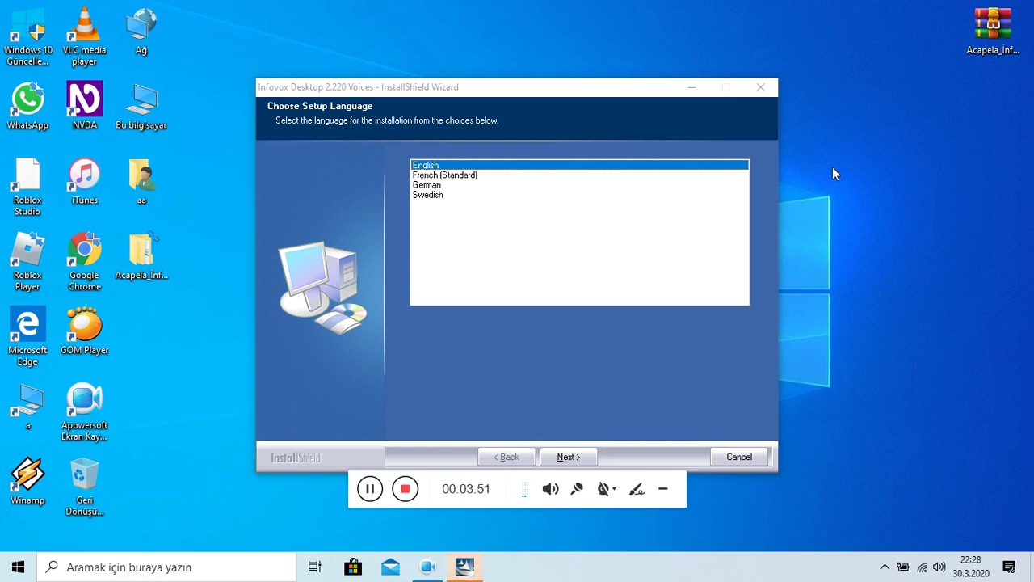
Step: Bring the Infovox Desktop 2.220 Voices setup into focus and continue with English as the installation language
left_click(708, 271)
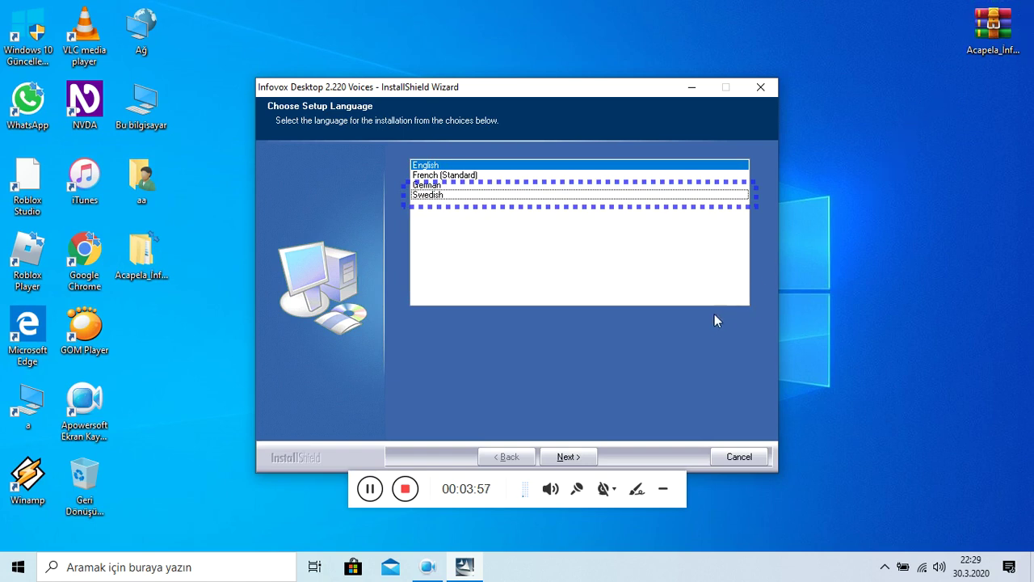
key("Tab")
key("Tab")
key("Tab")
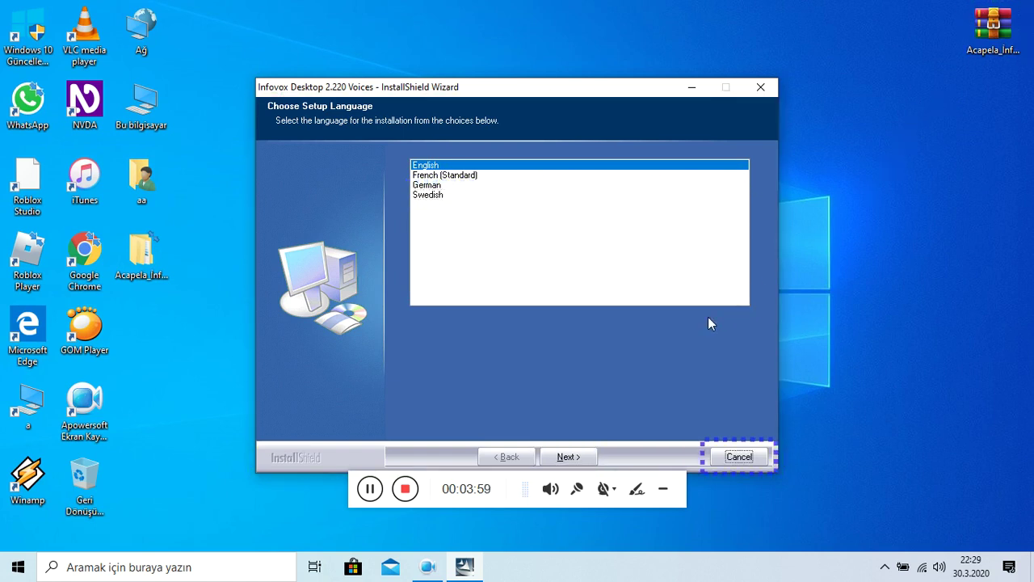
key("Down")
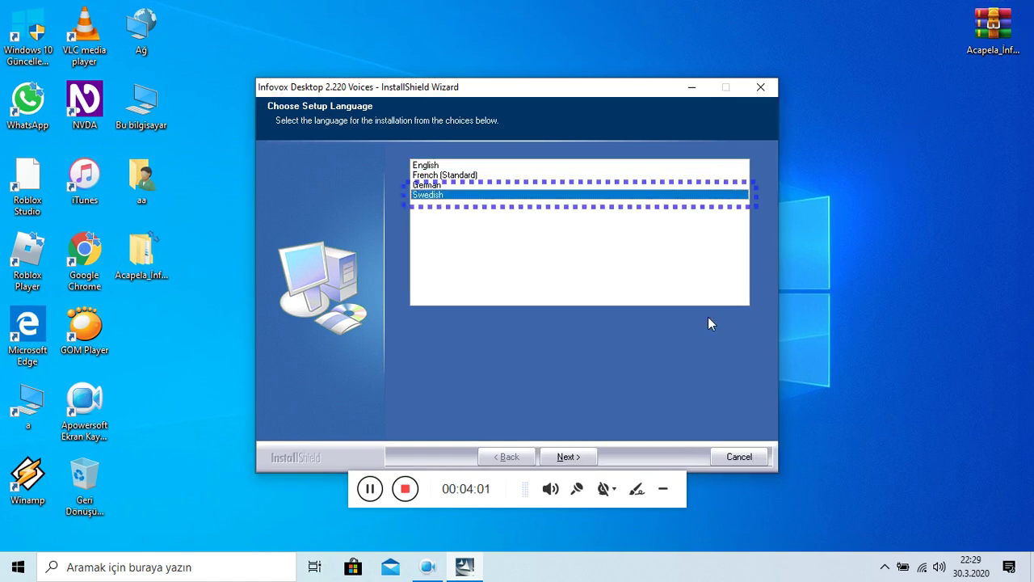
key("Up")
key("Up")
key("Up")
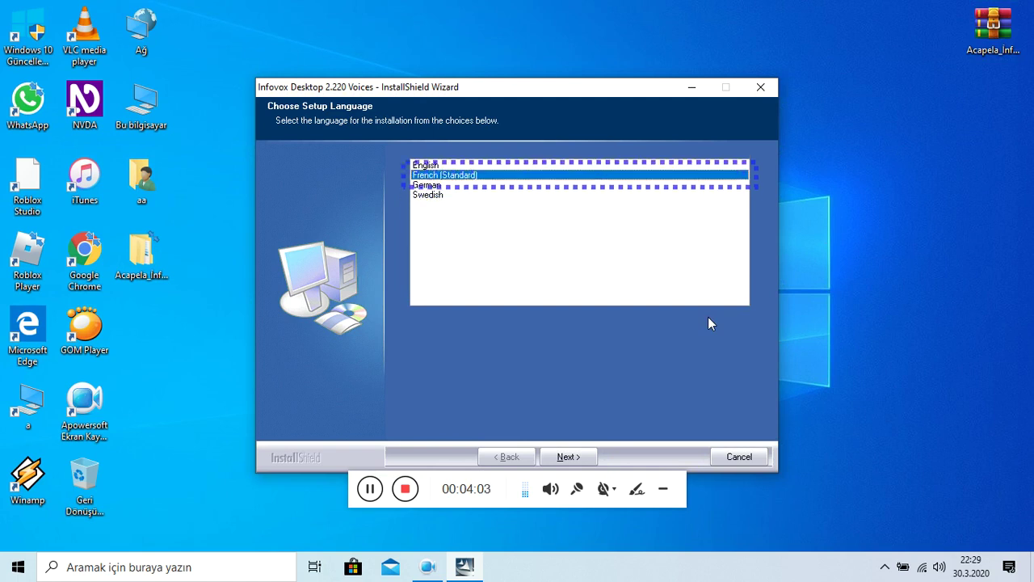
key("Tab")
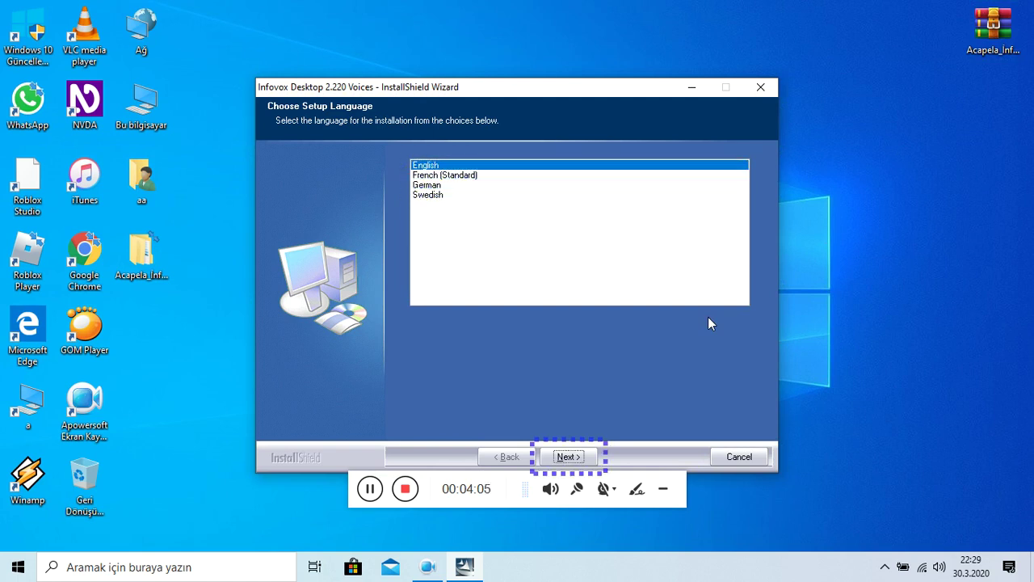
key("Return")
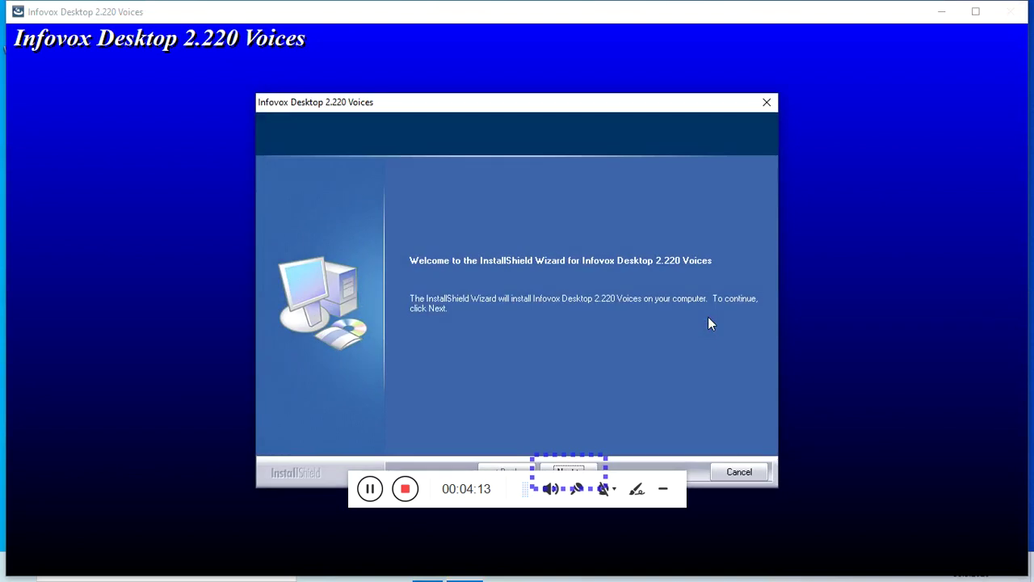
Step: Continue past the welcome and information pages of the voices setup to the voice selection
key("Tab")
key("Tab")
key("Return")
key("Tab")
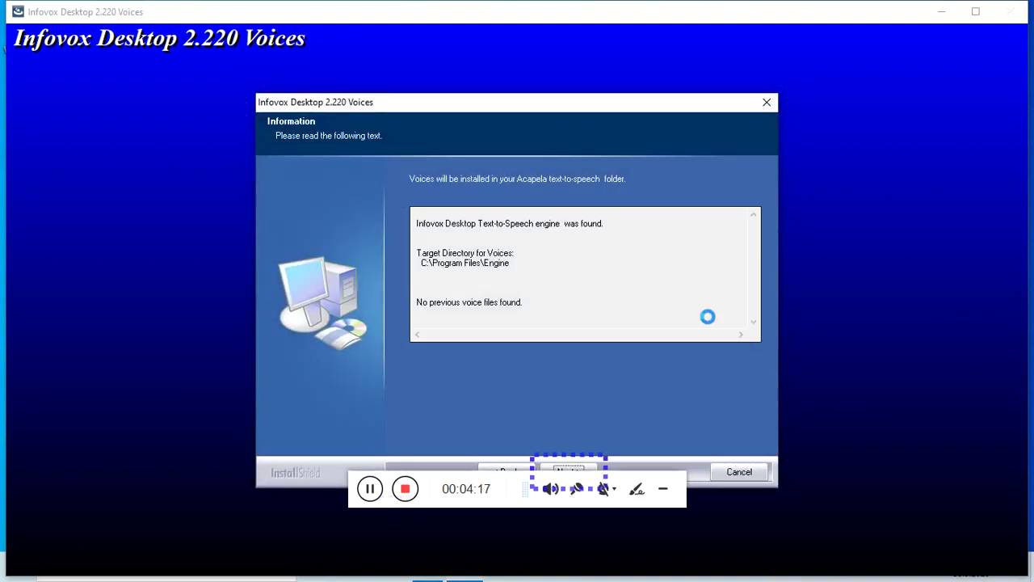
key("Return")
Step: Install the selected Ipek22k, Turkish voice and finish the setup wizard, dismissing its license notice
key("Tab")
key("Tab")
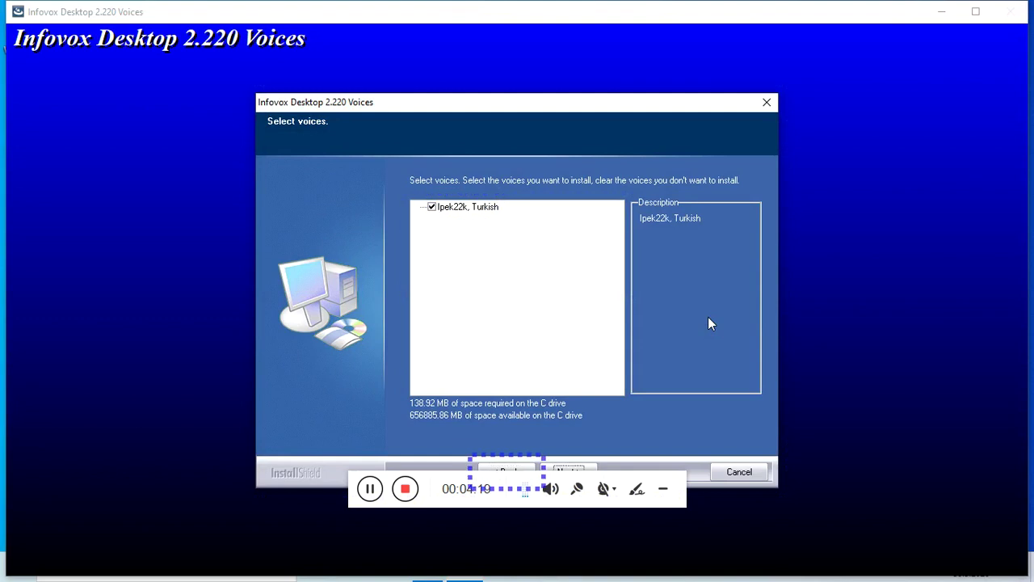
key("Return")
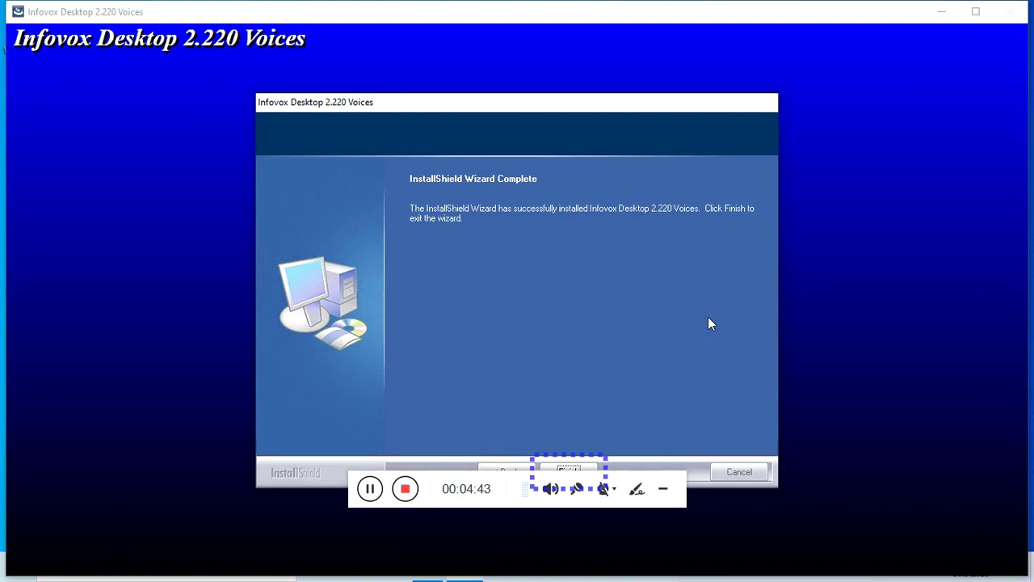
key("Return")
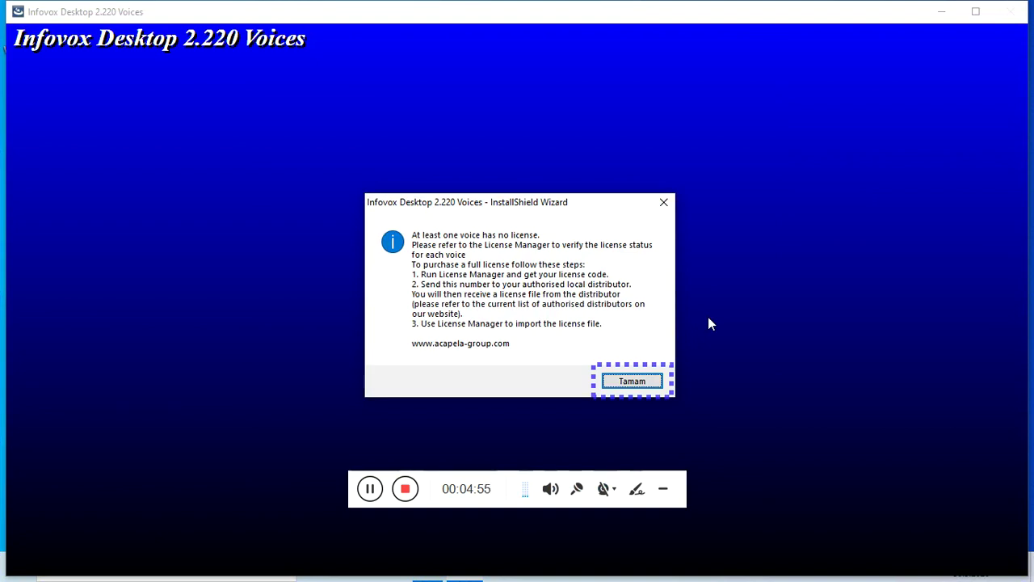
key("Return")
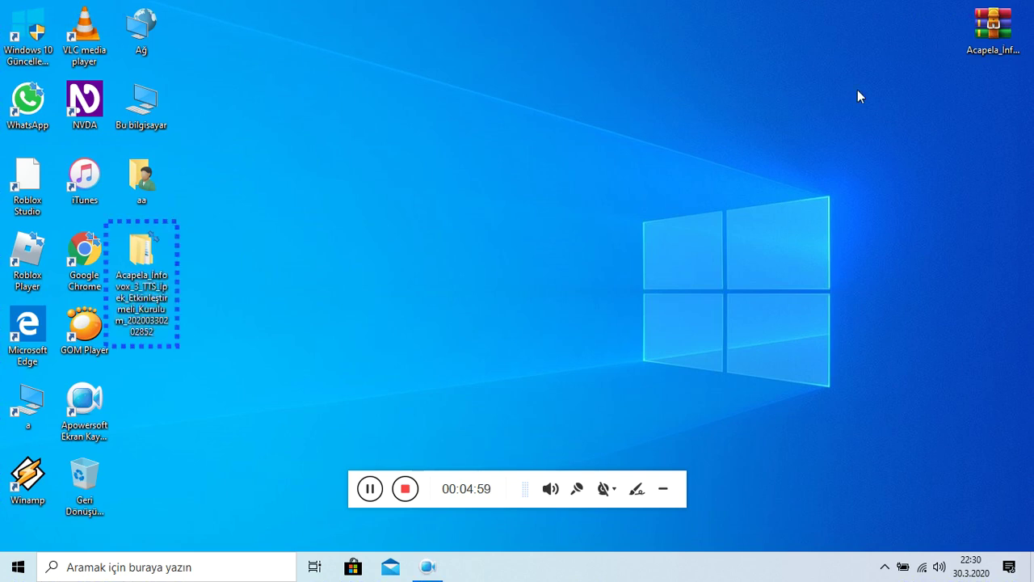
Step: Open the Lisans_Almak_İçin_Gerekli_Olan_Araçlar folder inside infovox_crack in the extracted Acapela package on the desktop
key("Left")
key("Right")
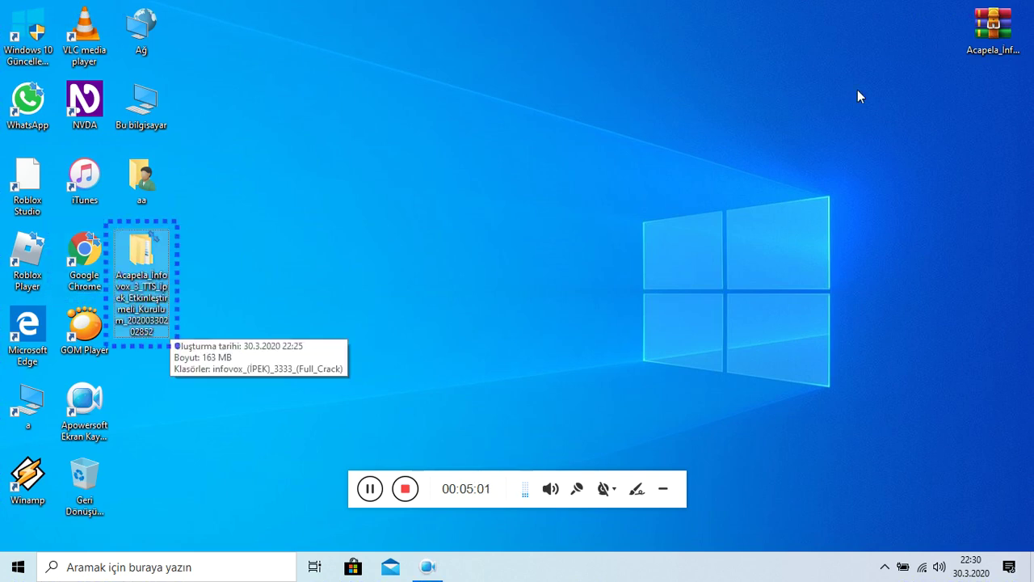
key("Return")
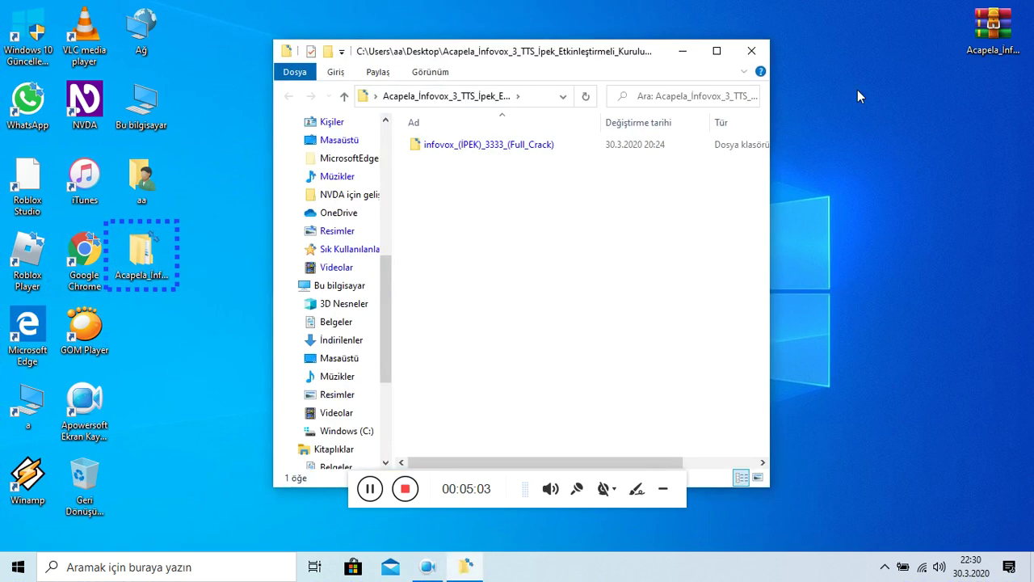
key("Down")
key("Return")
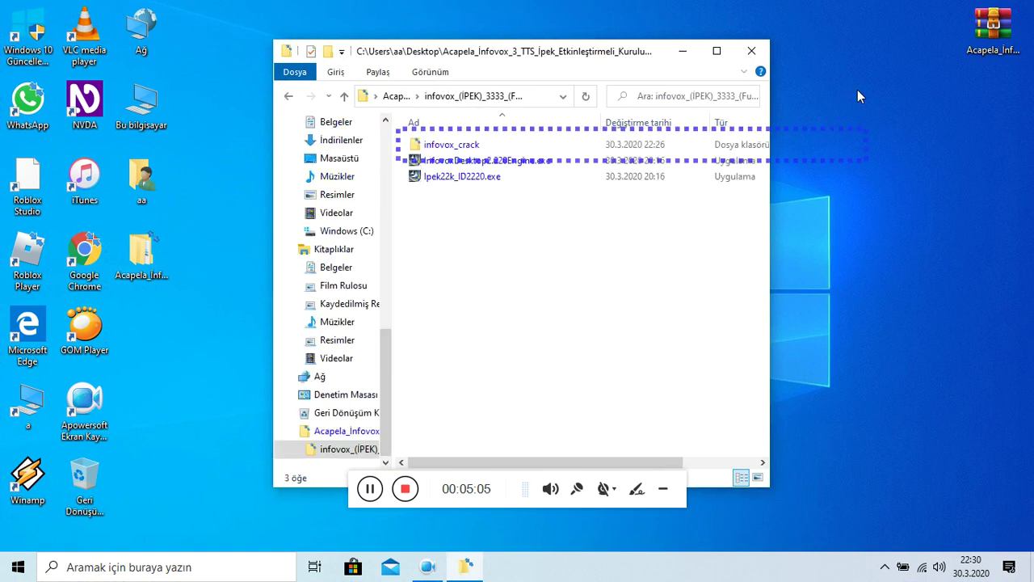
key("Down")
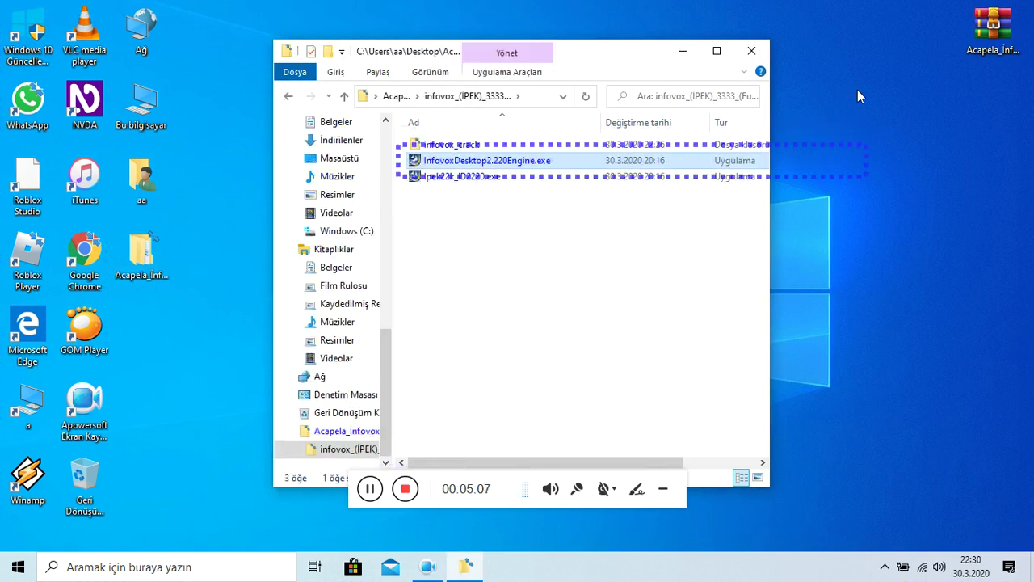
key("Up")
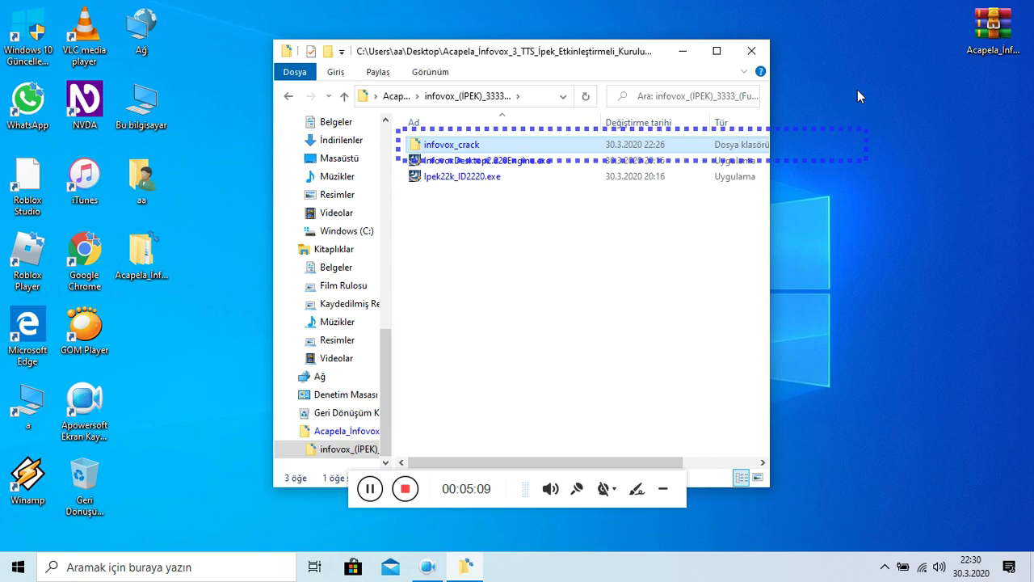
key("Return")
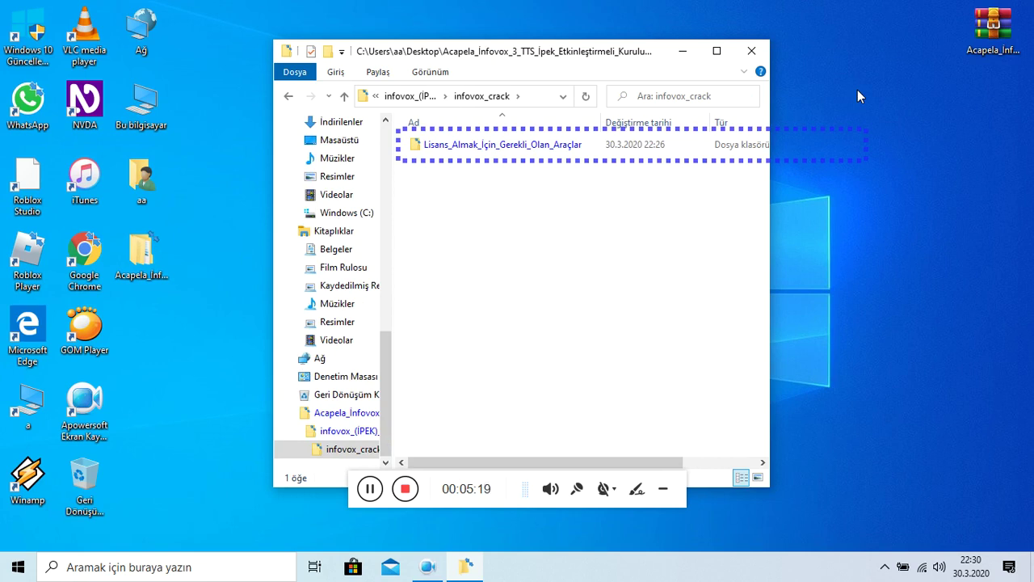
key("Down")
key("Return")
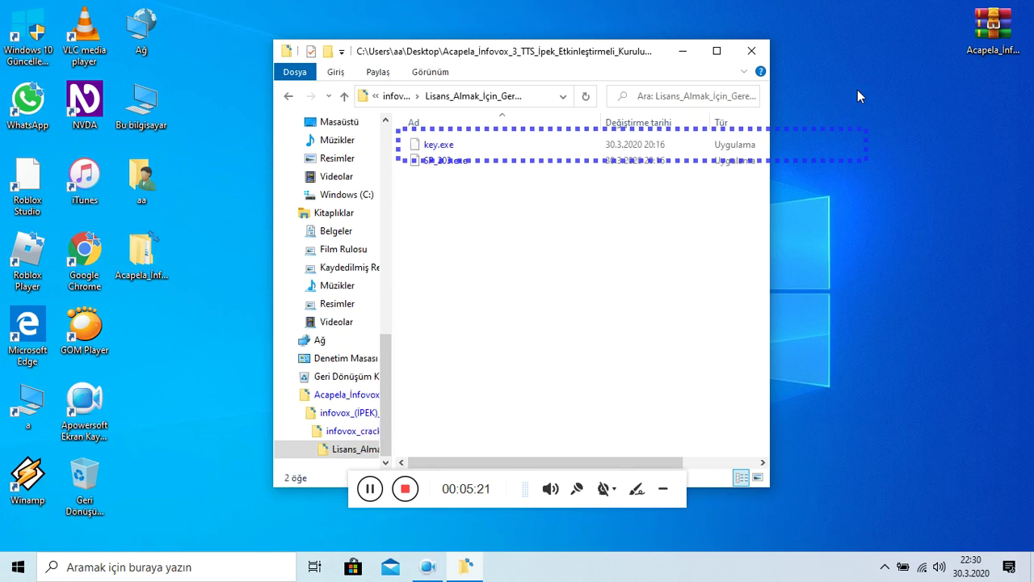
Step: Run SP_203.exe and accept English as the setup language
key("Down")
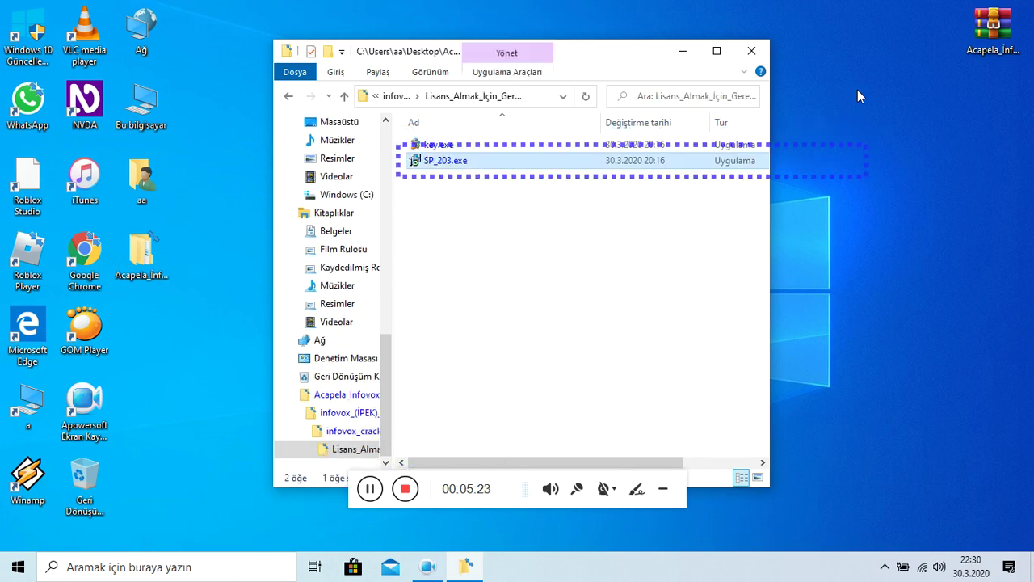
key("Up")
key("Down")
key("Return")
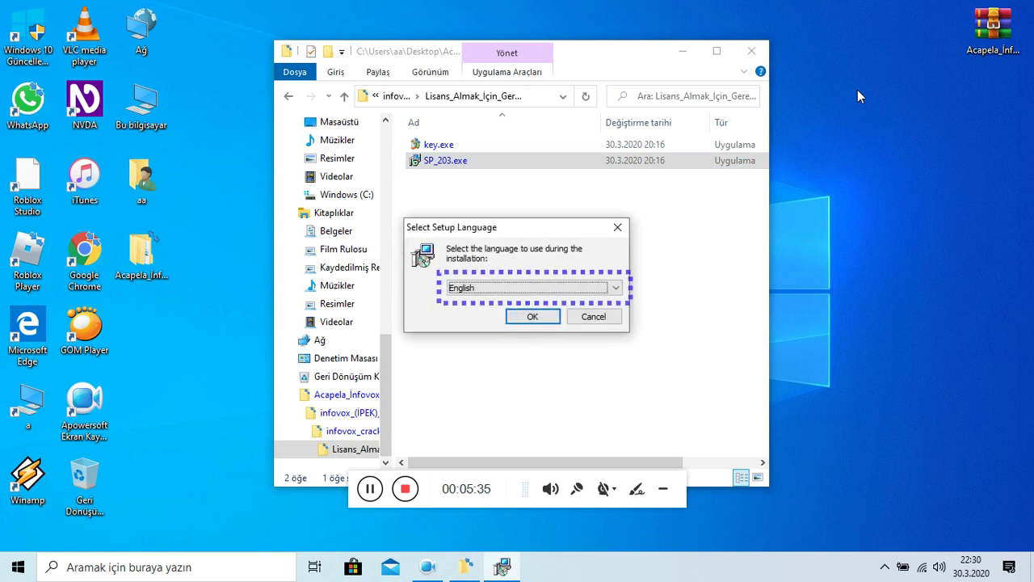
key("Tab")
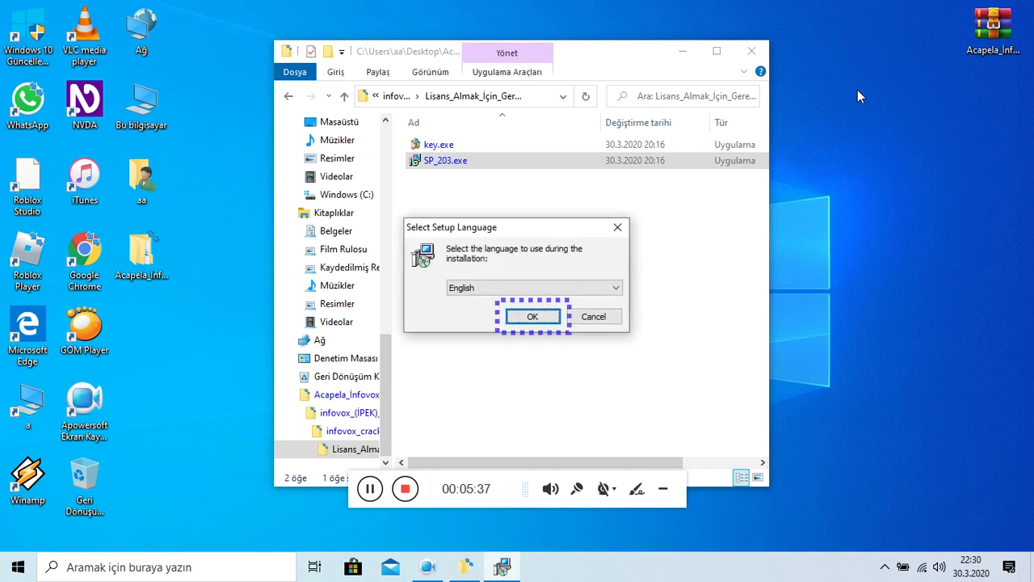
key("Return")
Step: Install the Infovox Desktop V2.220 Update SP203 and finish its setup wizard
key("Tab")
key("Tab")
key("Return")
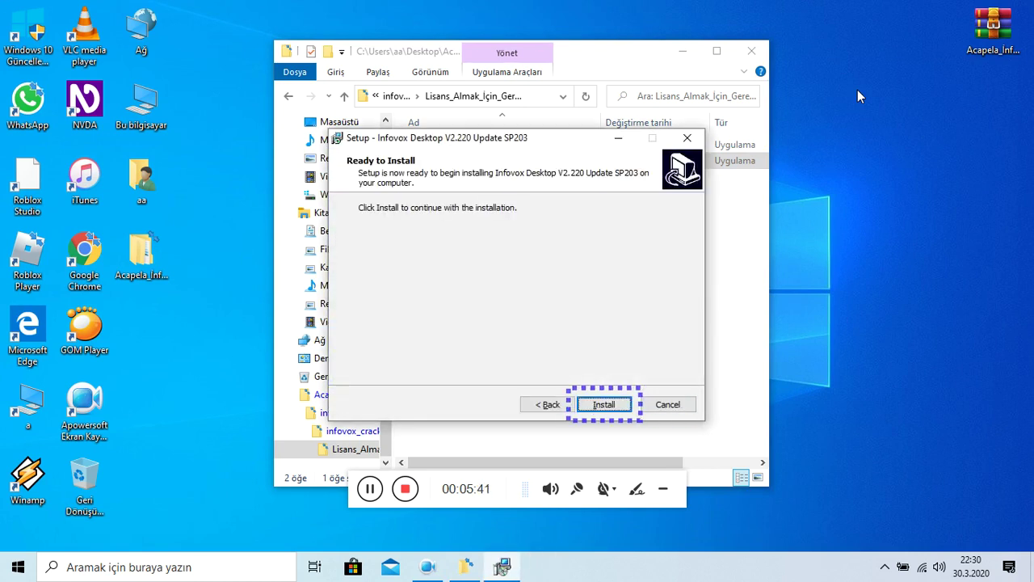
key("Tab")
key("Tab")
key("Tab")
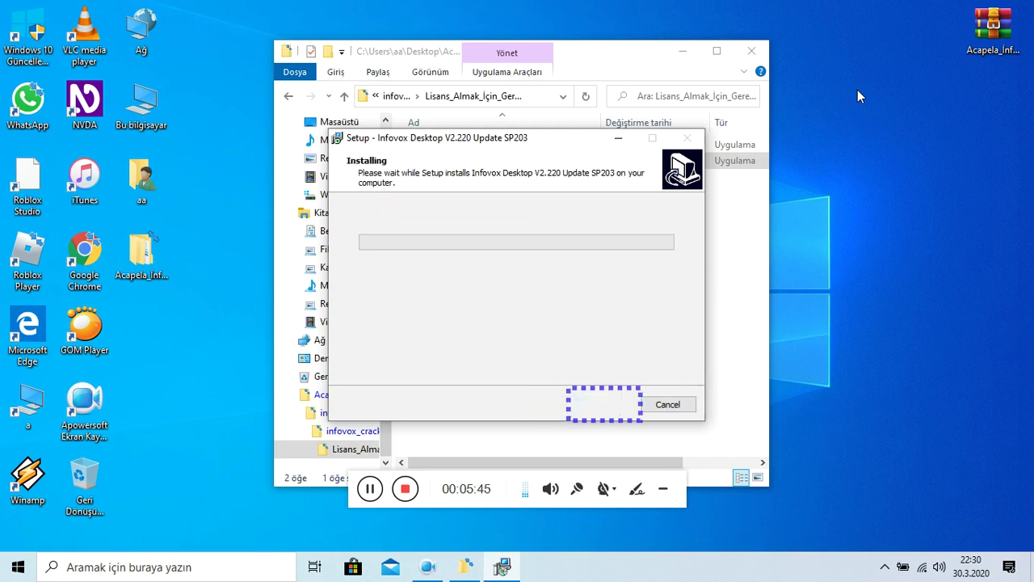
key("Return")
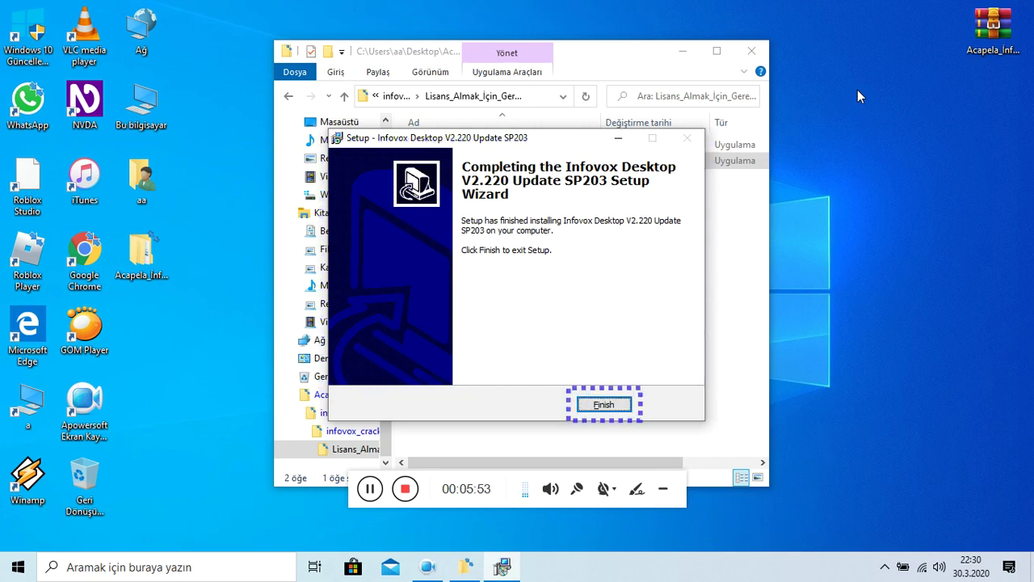
key("Return")
Step: Run key.exe, paste the PC-based license code to generate the license file, and close the tool and folder window
key("Up")
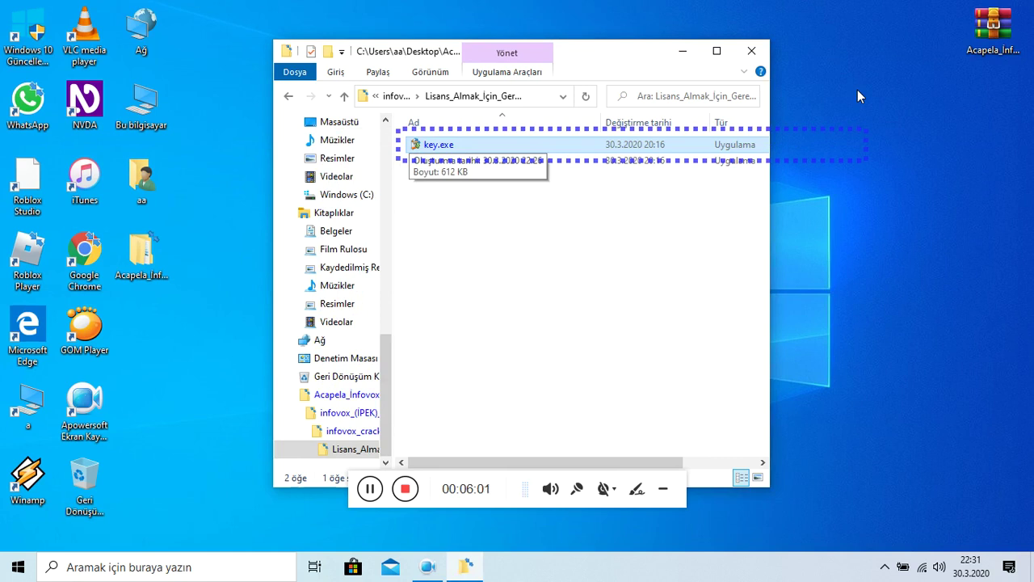
key("Return")
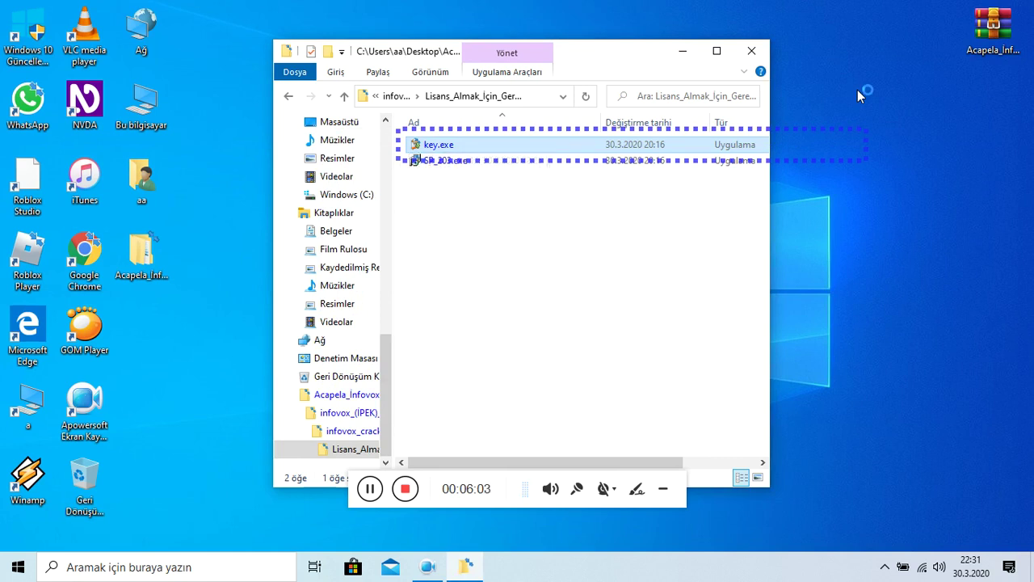
key("ctrl+v")
key("Tab")
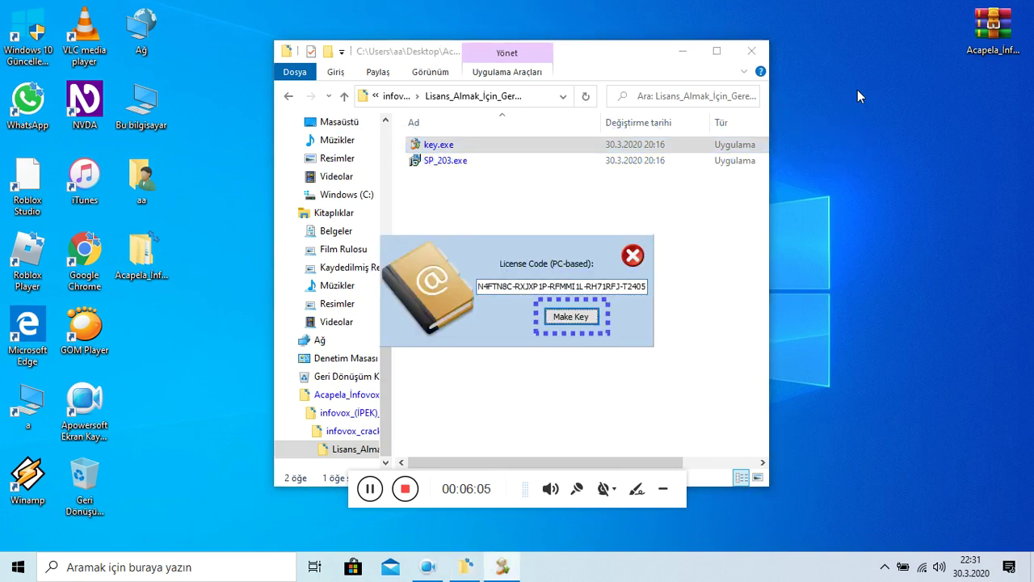
key("space")
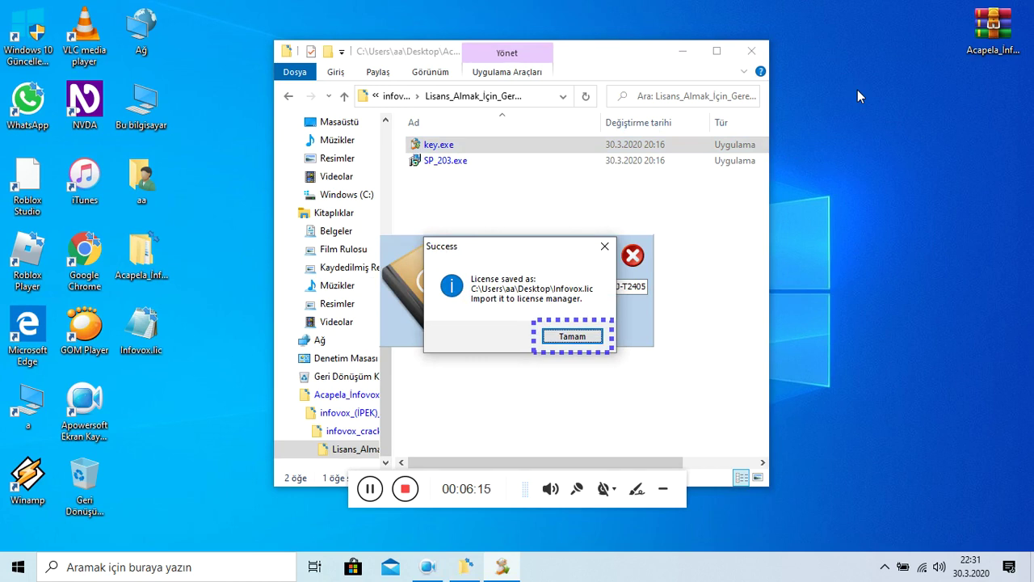
key("Return")
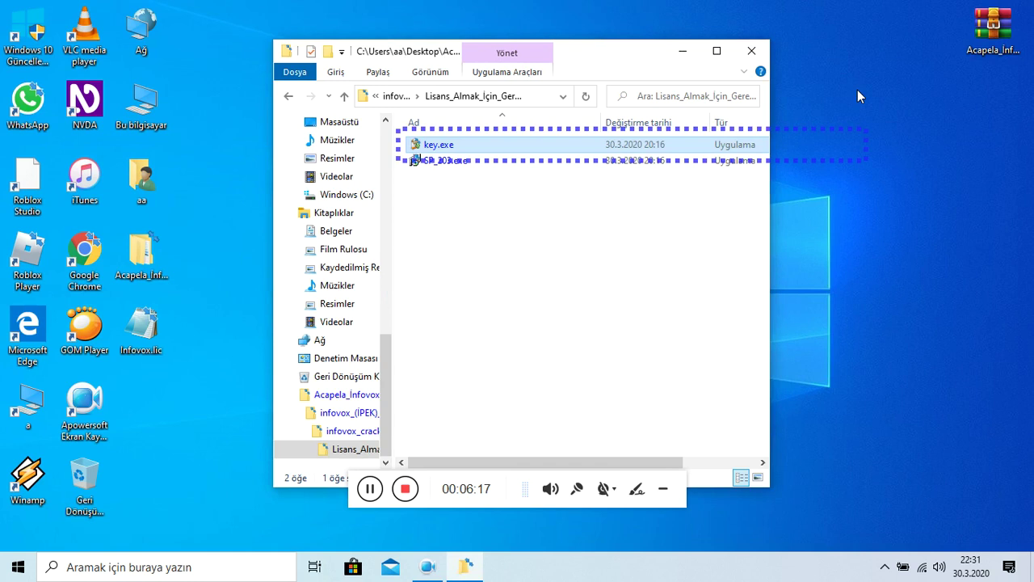
key("alt+F4")
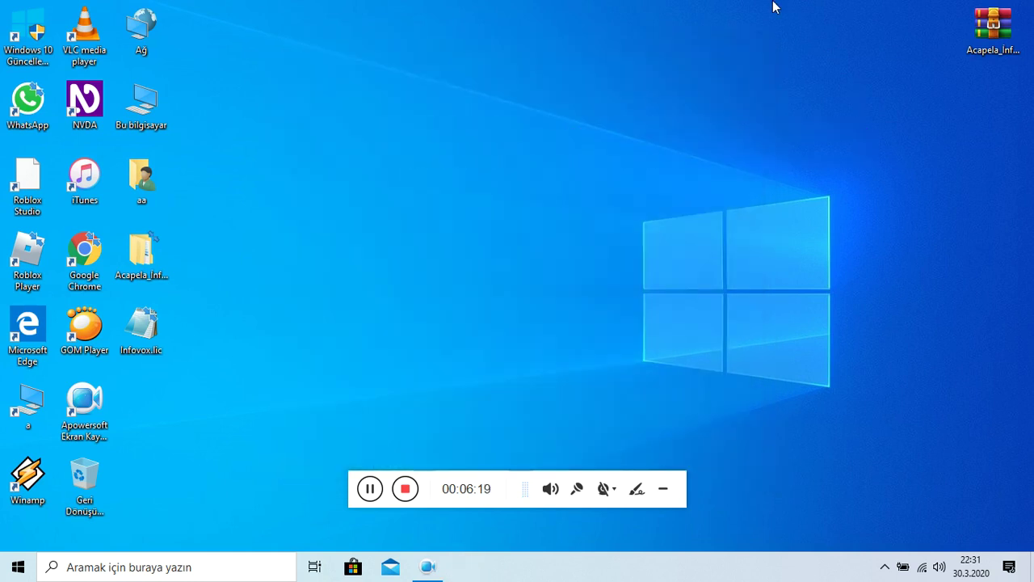
Step: Find the Acapela Group folder among the installed programs and expand it
key("super")
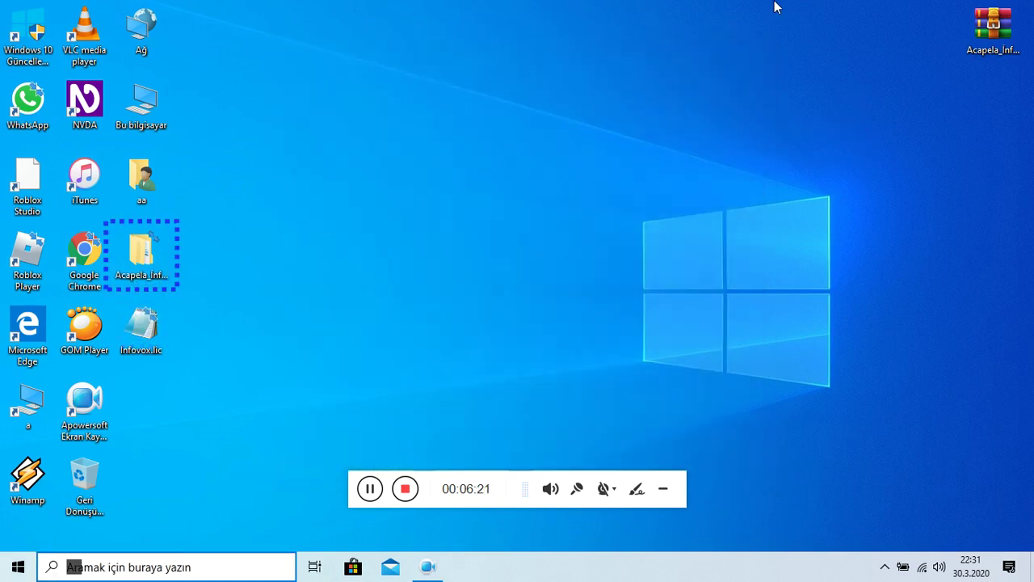
key("Tab")
key("Down")
key("Down")
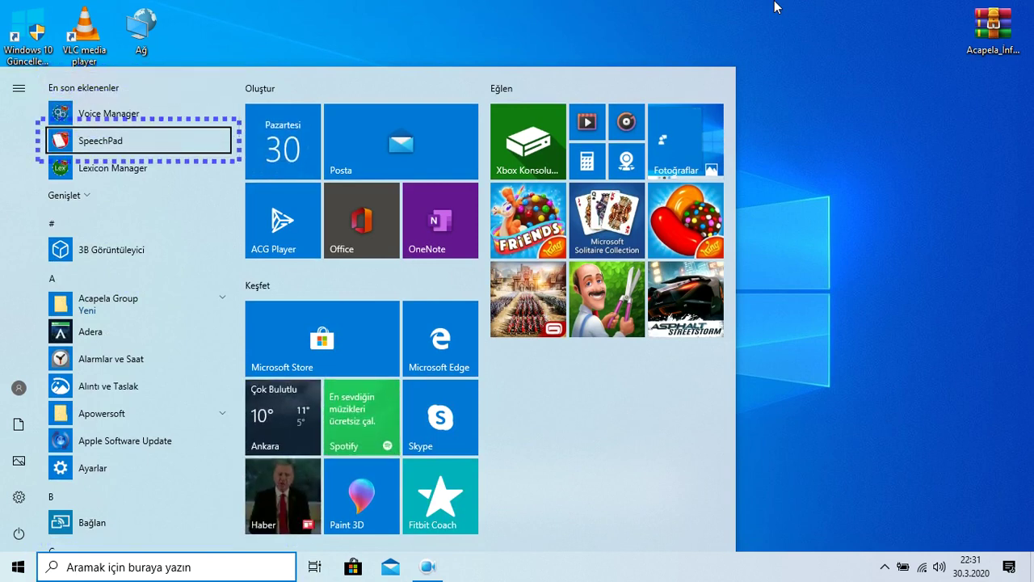
key("Down")
key("Down")
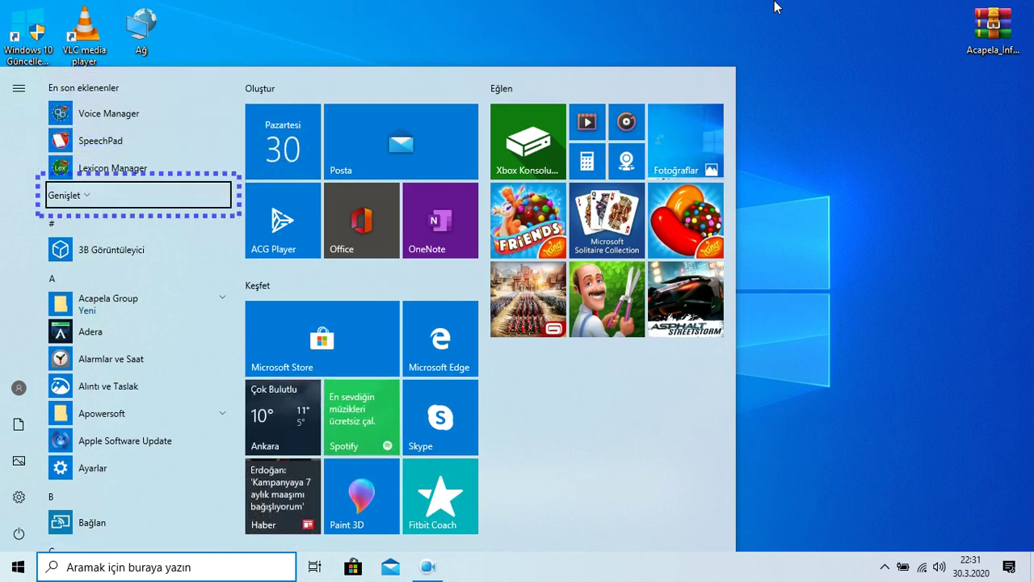
key("Up")
key("Up")
key("Up")
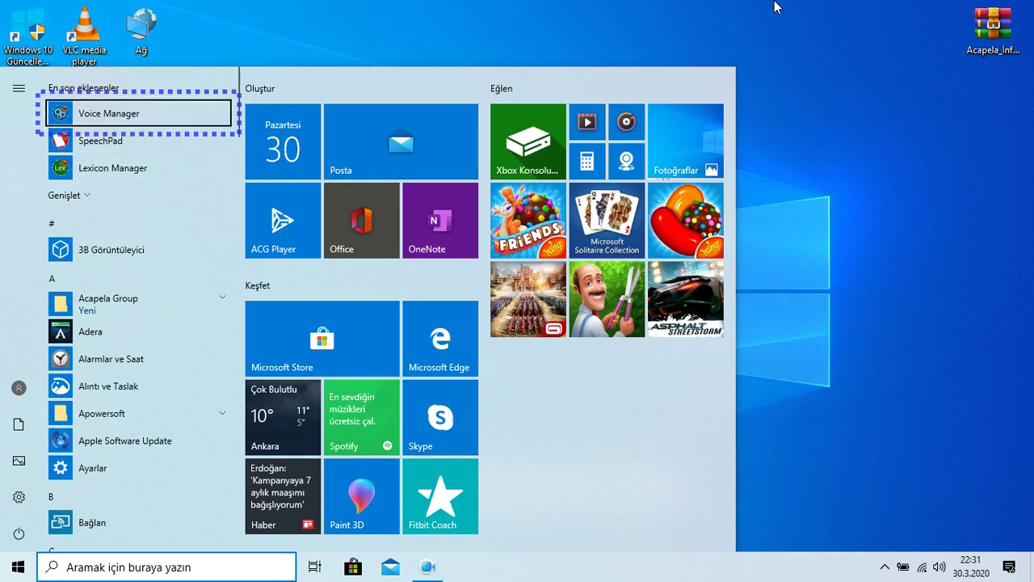
key("Down")
key("Down")
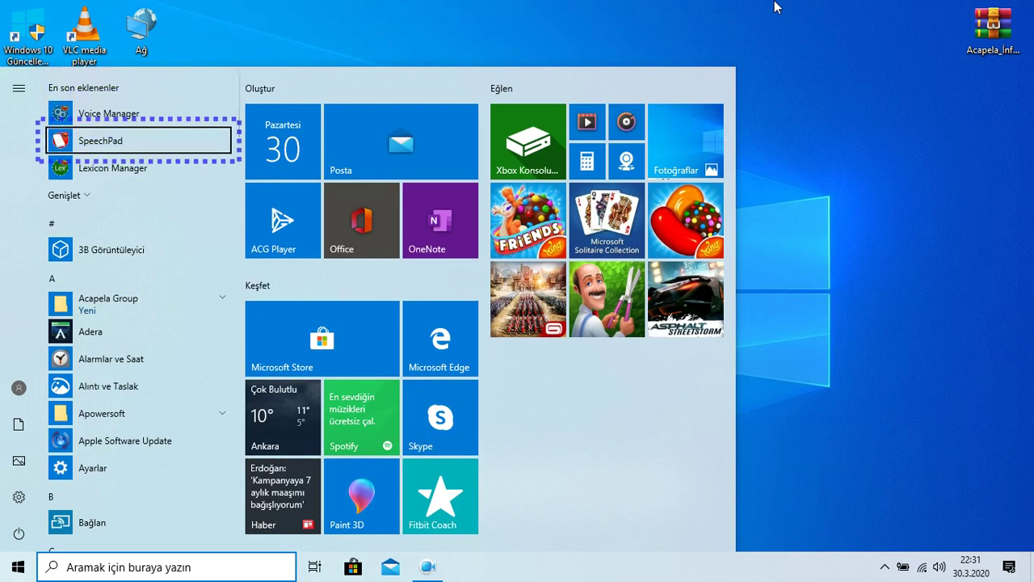
key("Down")
key("Down")
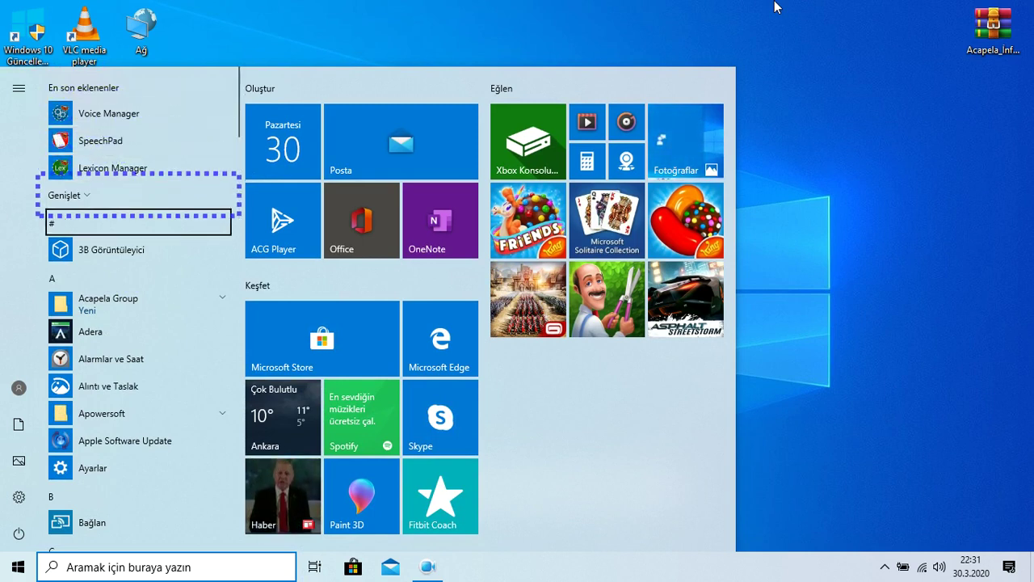
key("Down")
key("Down")
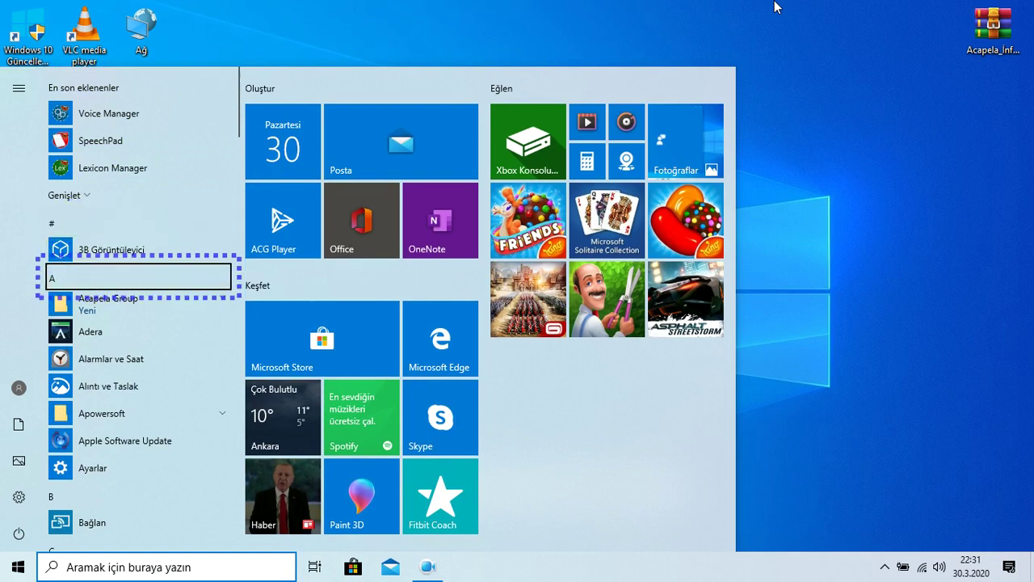
key("Return")
Step: Launch License Manager from the Acapela Group programs
key("Down")
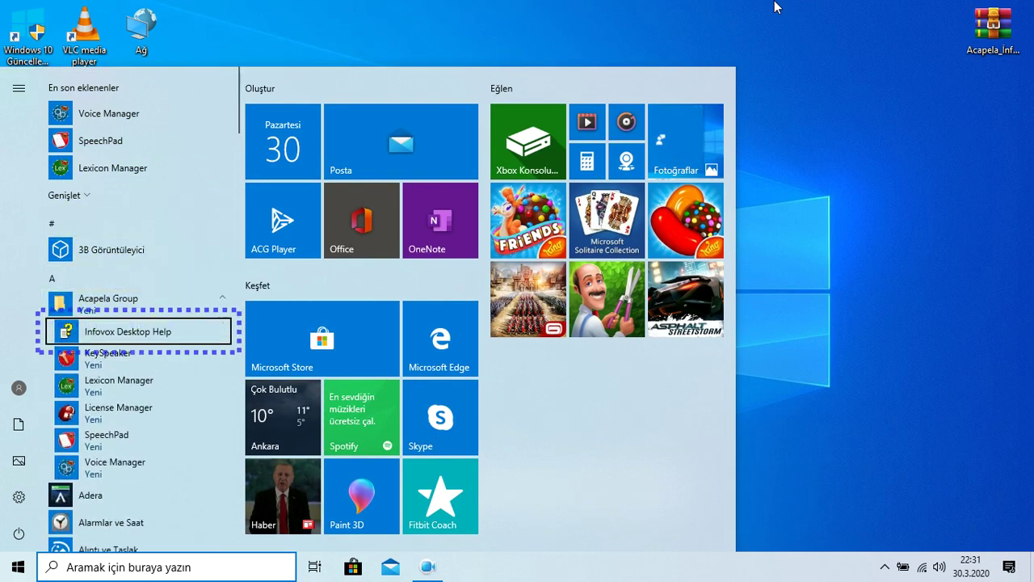
key("Down")
key("Down")
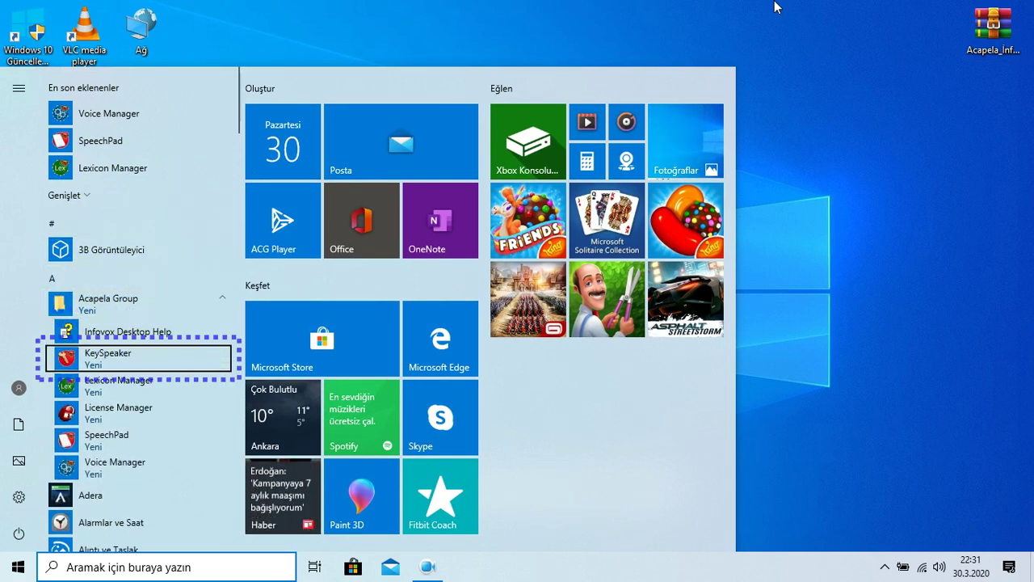
key("Down")
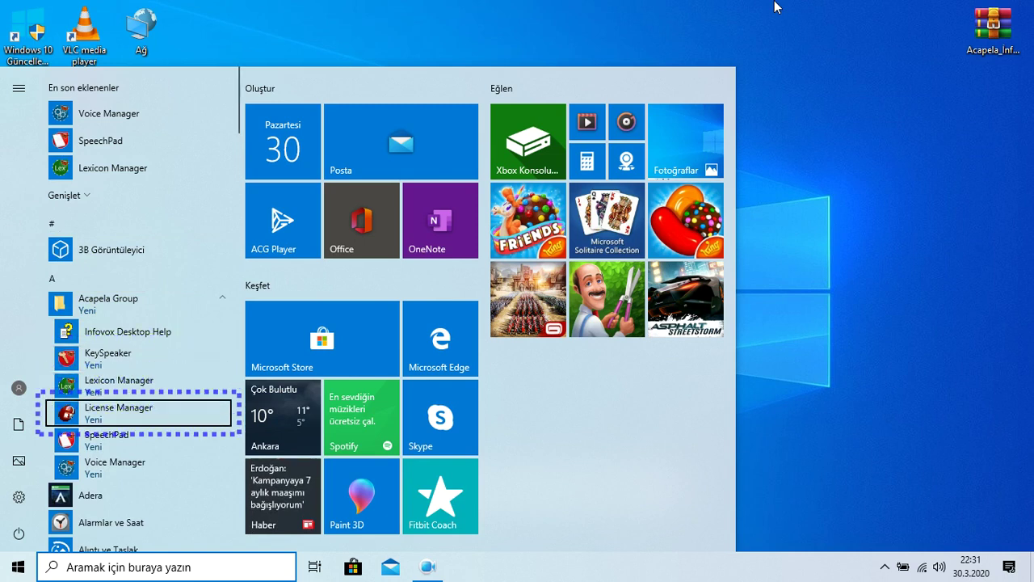
key("Return")
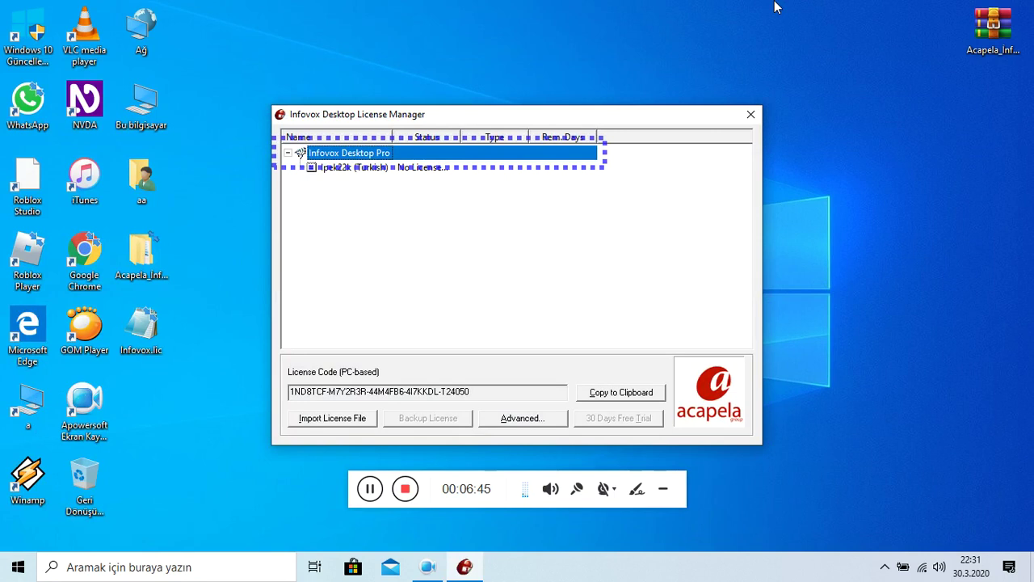
Step: Import the license file Infovox.lic from the Desktop (Masaüstü) into License Manager
key("Tab")
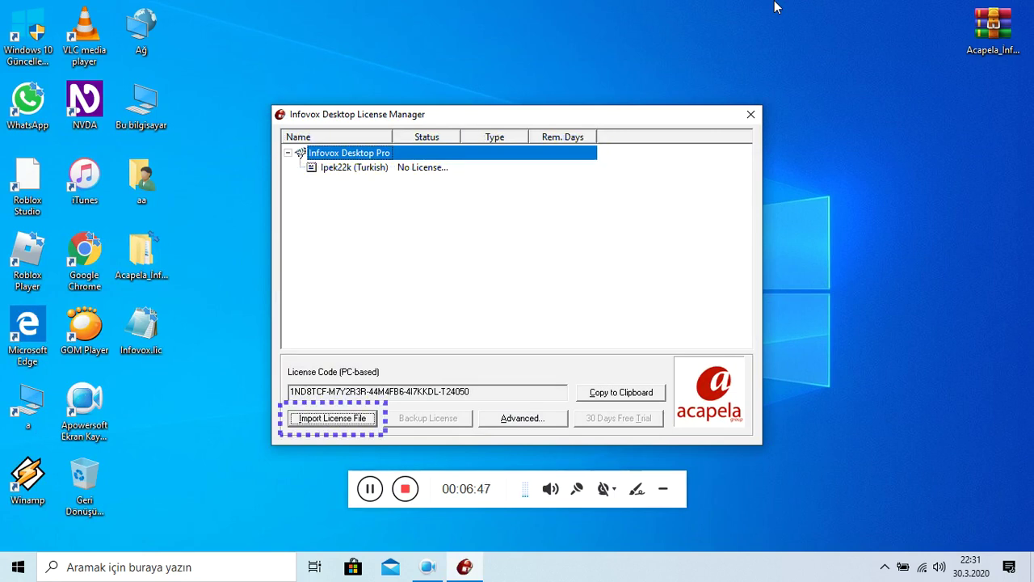
key("Return")
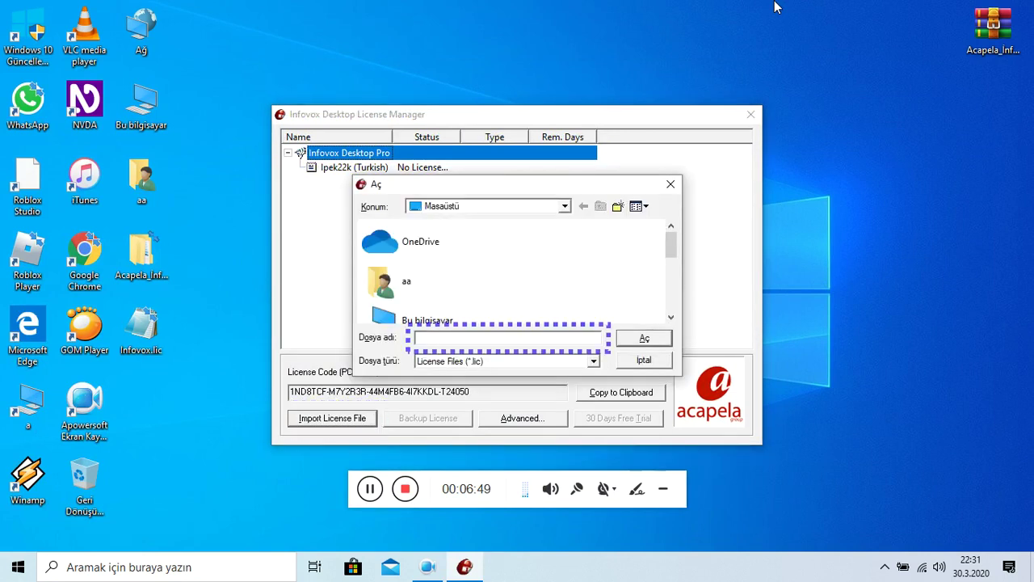
key("Tab")
key("Tab")
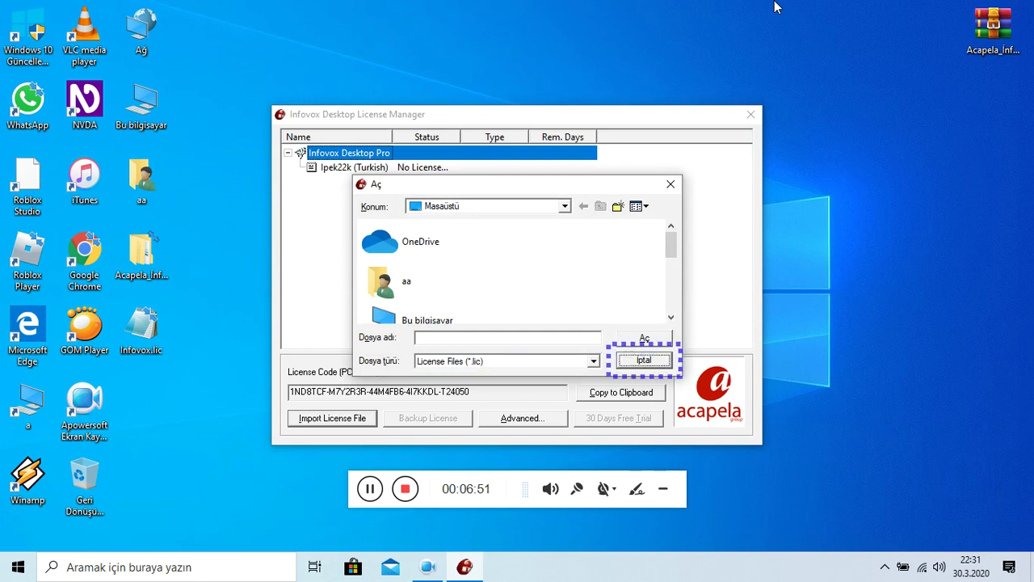
key("Tab")
key("Tab")
key("Tab")
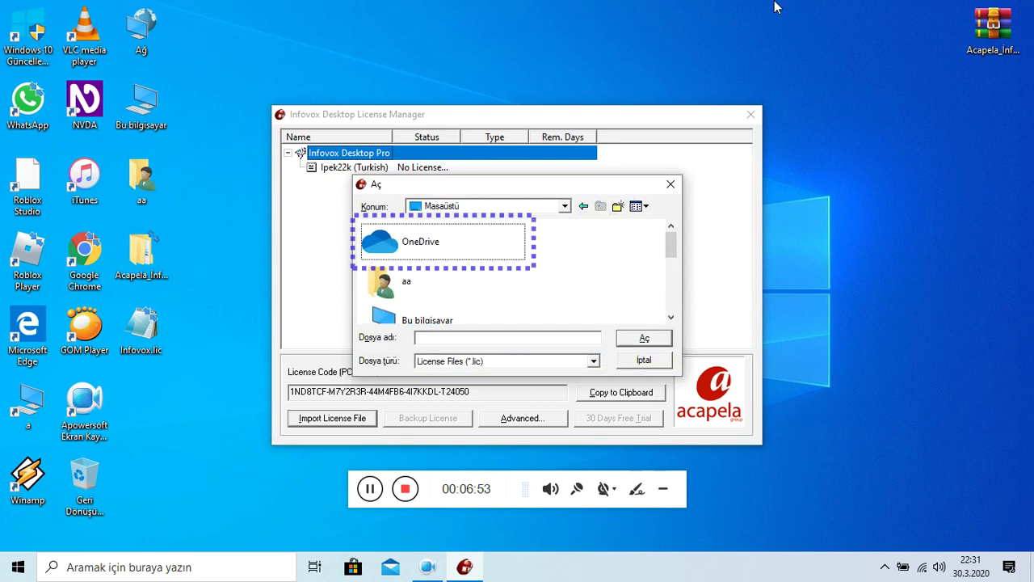
key("Down")
key("Down")
key("Down")
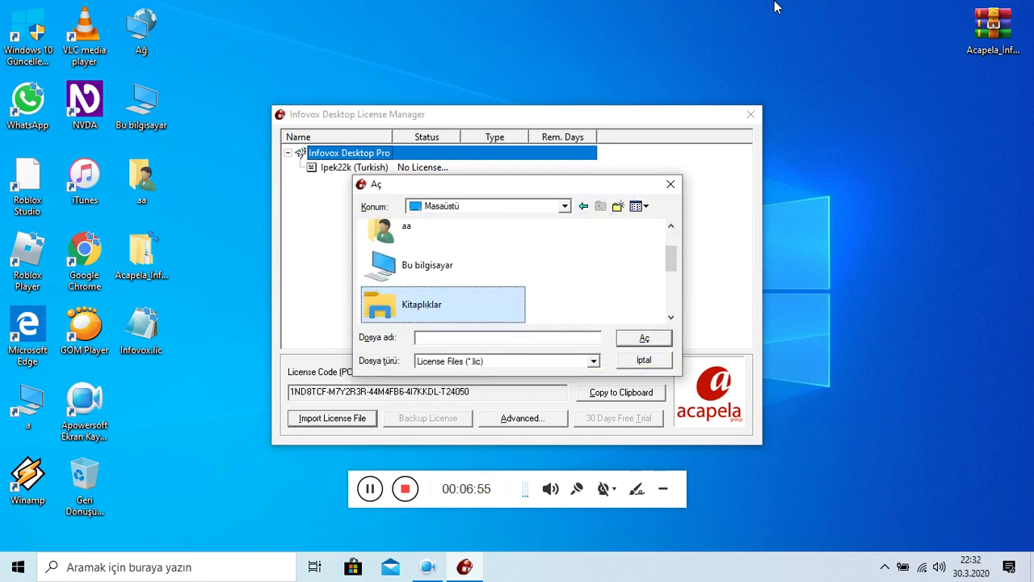
key("Down")
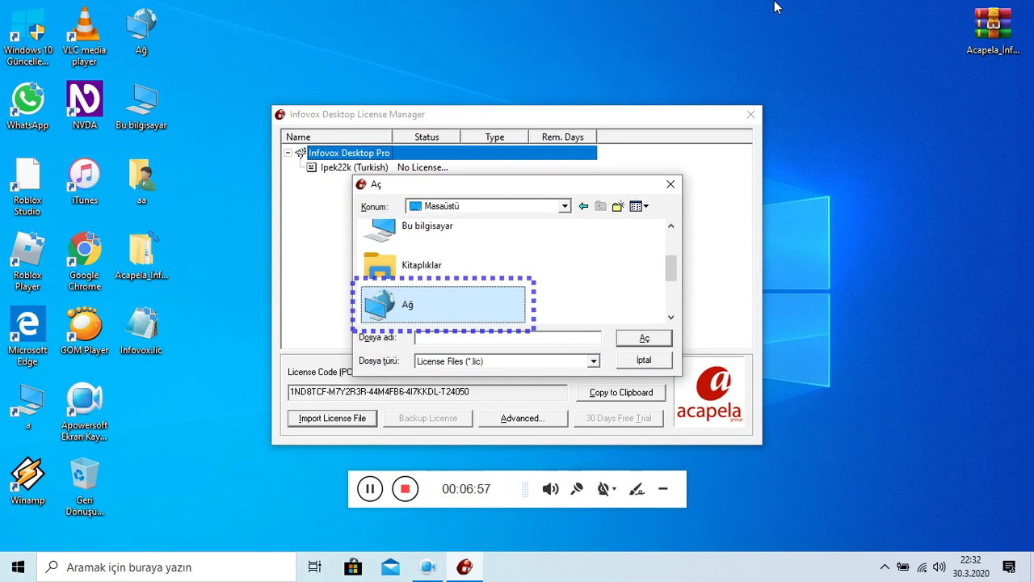
key("Down")
key("Down")
key("Down")
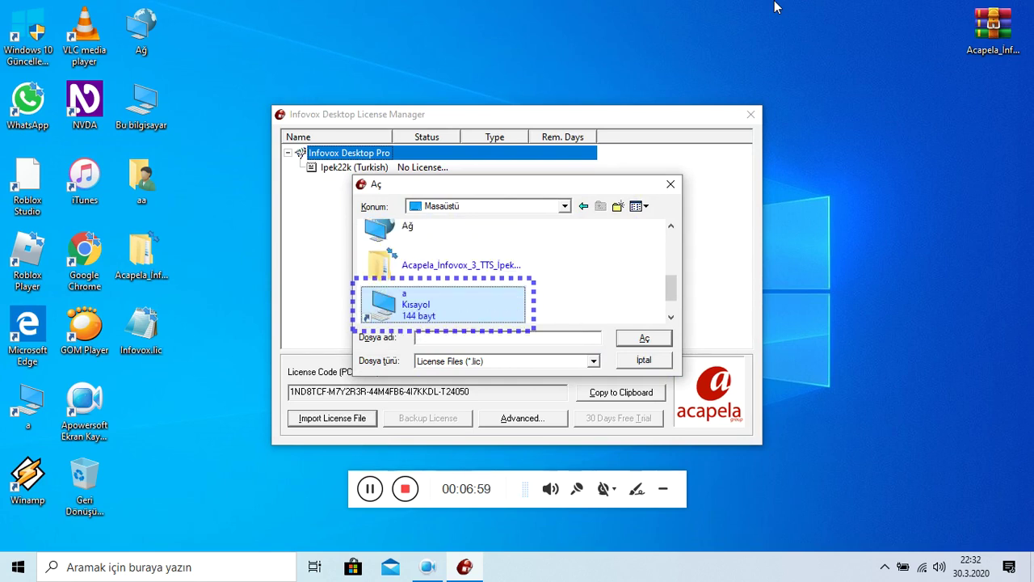
key("ctrl+Up")
key("Down")
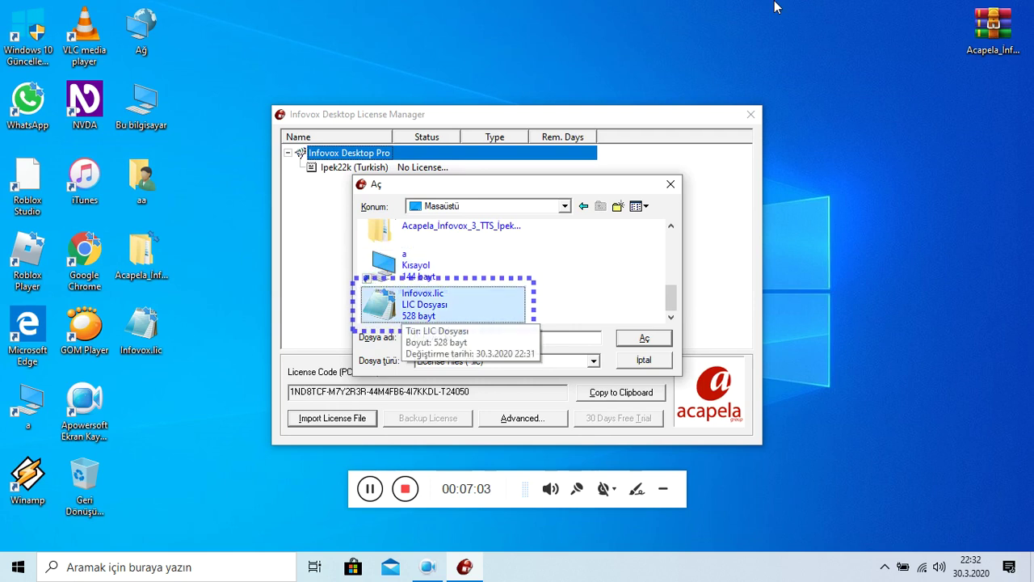
key("Return")
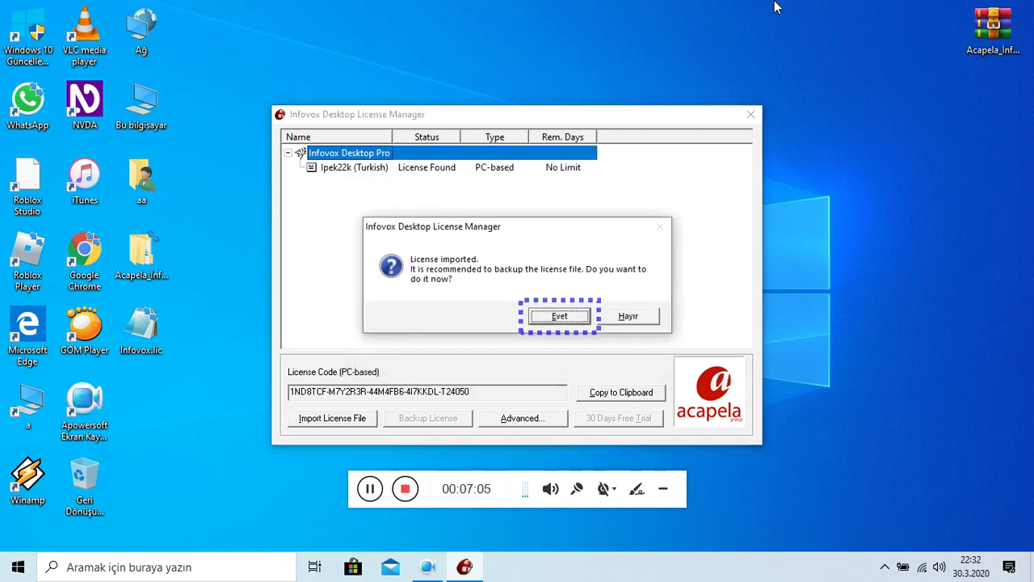
Step: Accept the license backup offer and save the backup as Backup.lic on the Desktop (Masaüstü)
key("Right")
key("Left")
key("Return")
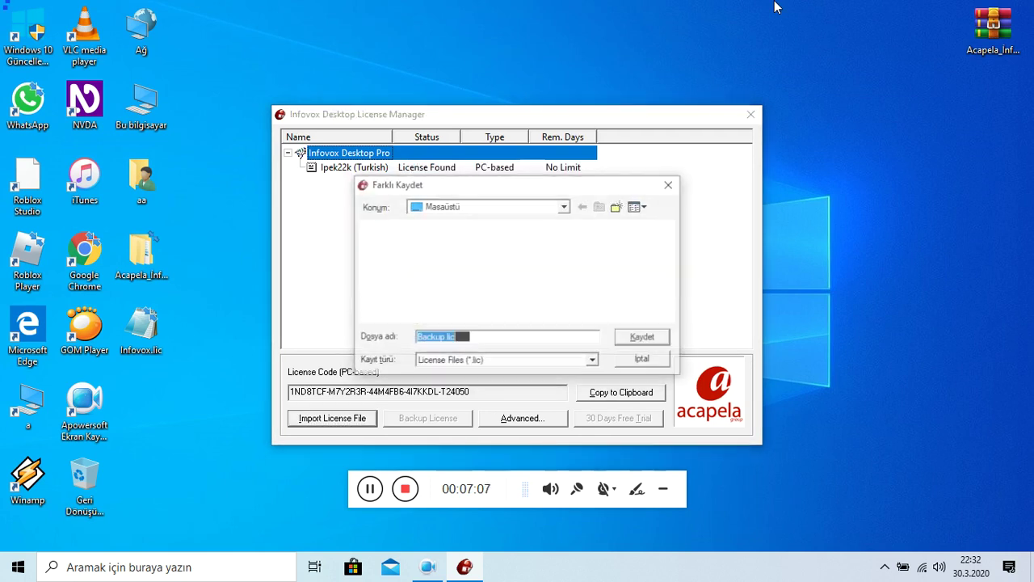
key("Tab")
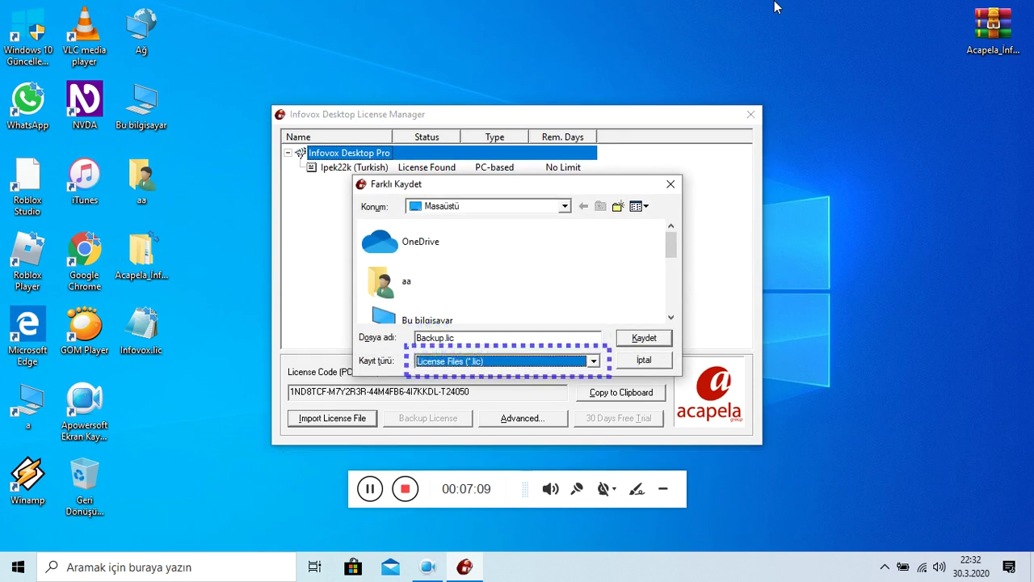
key("Tab")
key("Return")
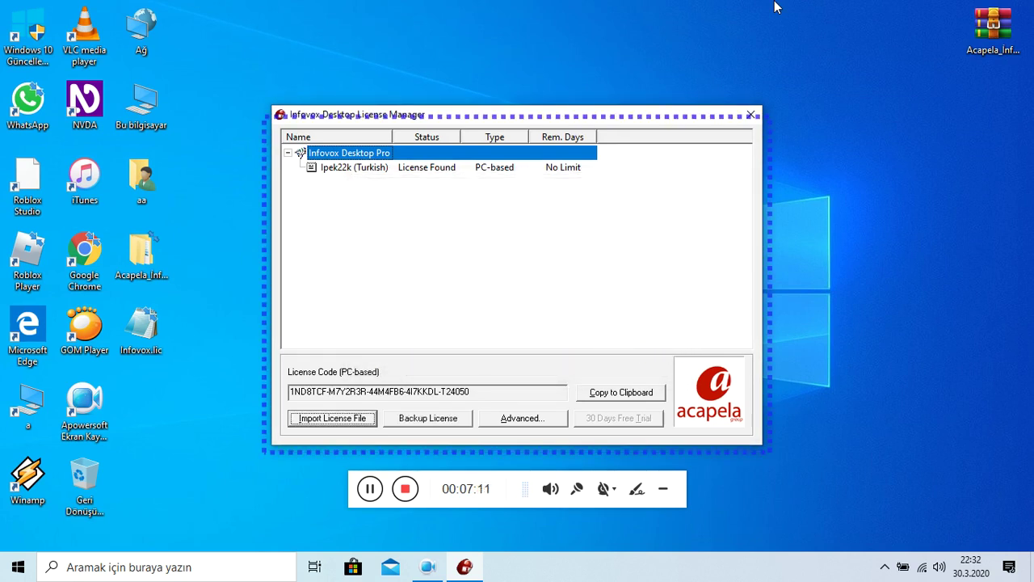
Step: Review the license options and check the Ipek22k (Turkish) voice's status, type and remaining days
key("Tab")
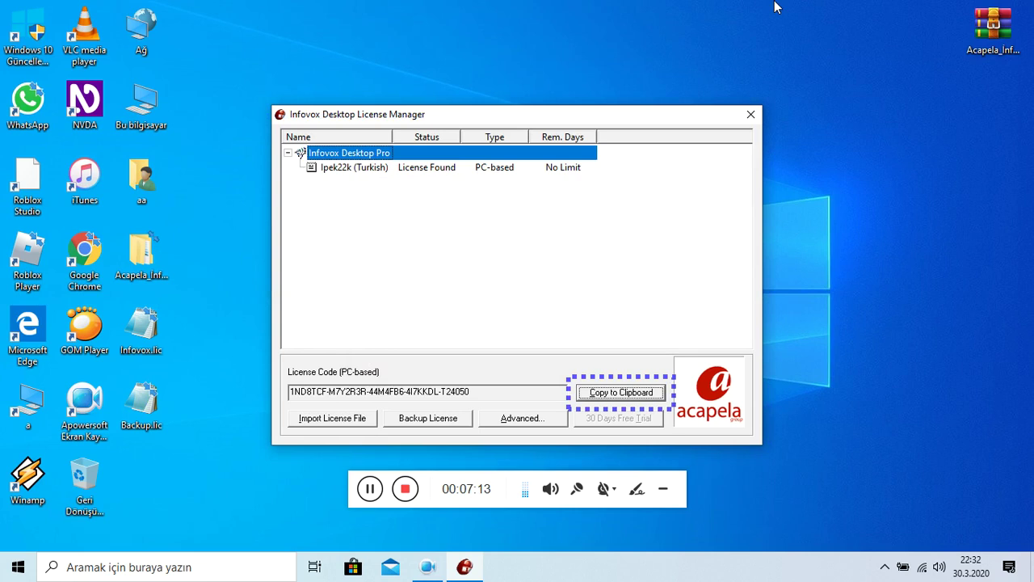
key("Tab")
key("shift+Tab")
key("Tab")
key("shift+Tab")
key("shift+Tab")
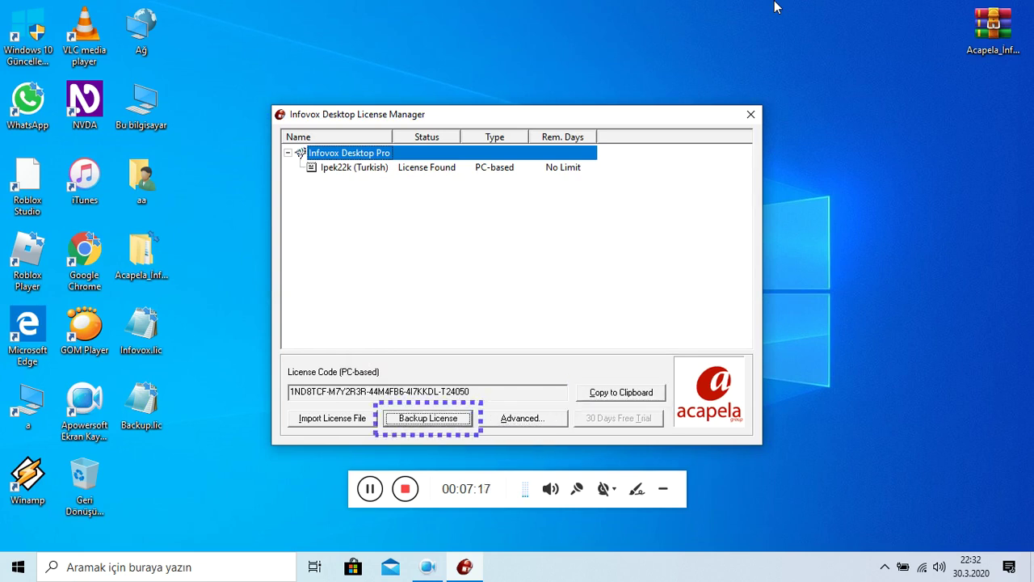
key("shift+Tab")
key("shift+Tab")
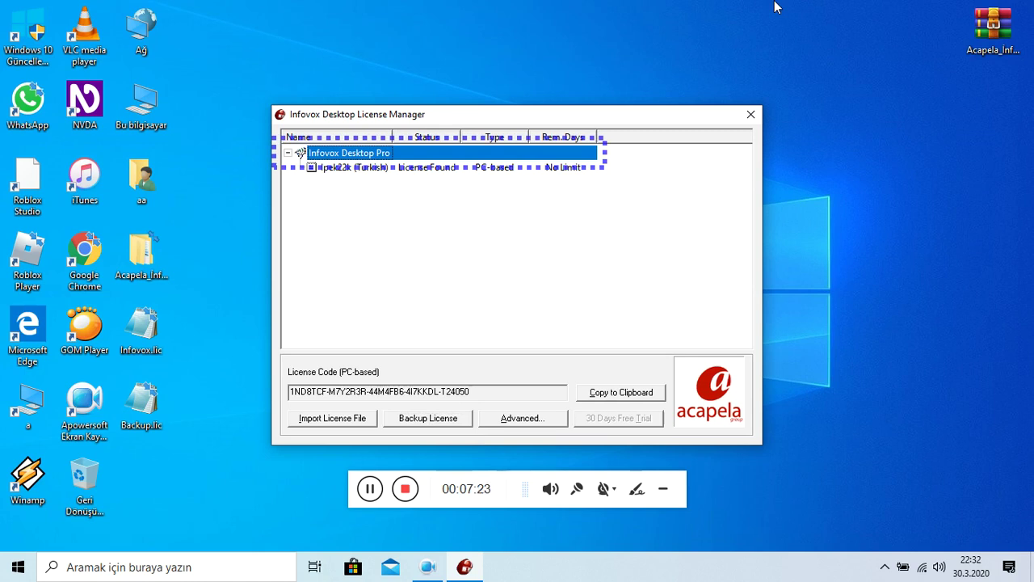
key("Down")
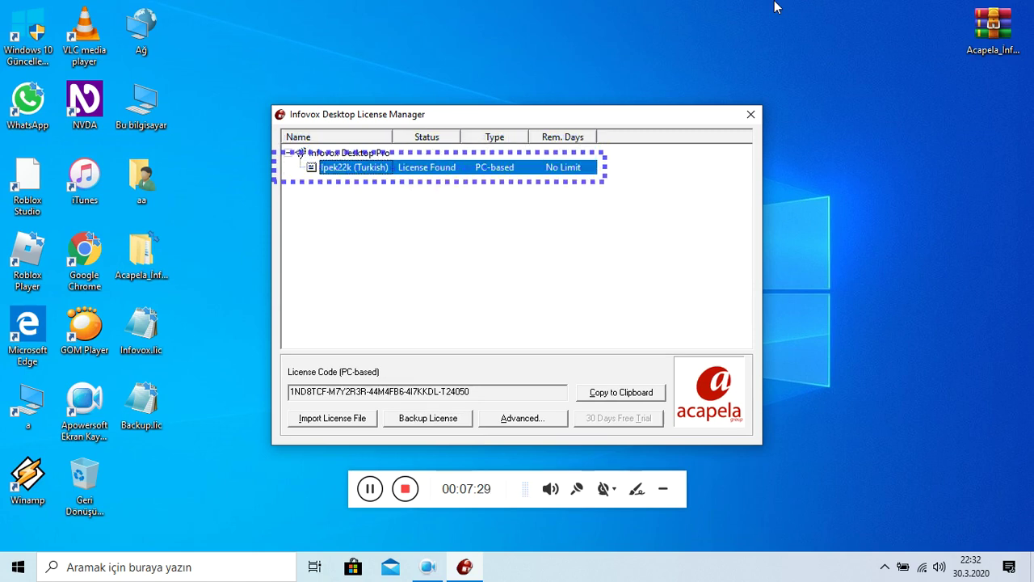
key("Tab")
key("Tab")
key("Tab")
key("Tab")
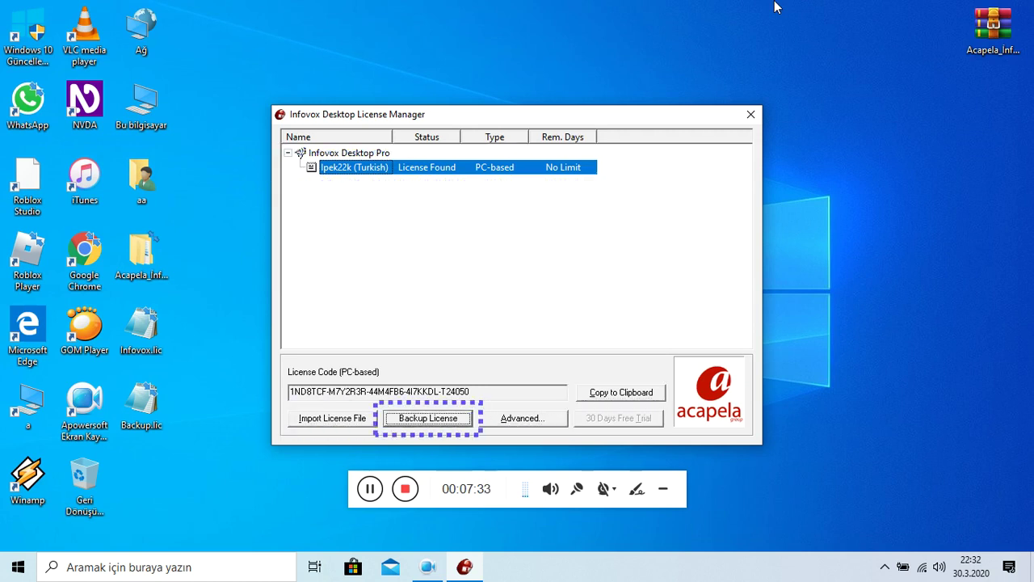
Step: Close License Manager and restart the NVDA screen reader with the Yeniden başlat option
key("alt+F4")
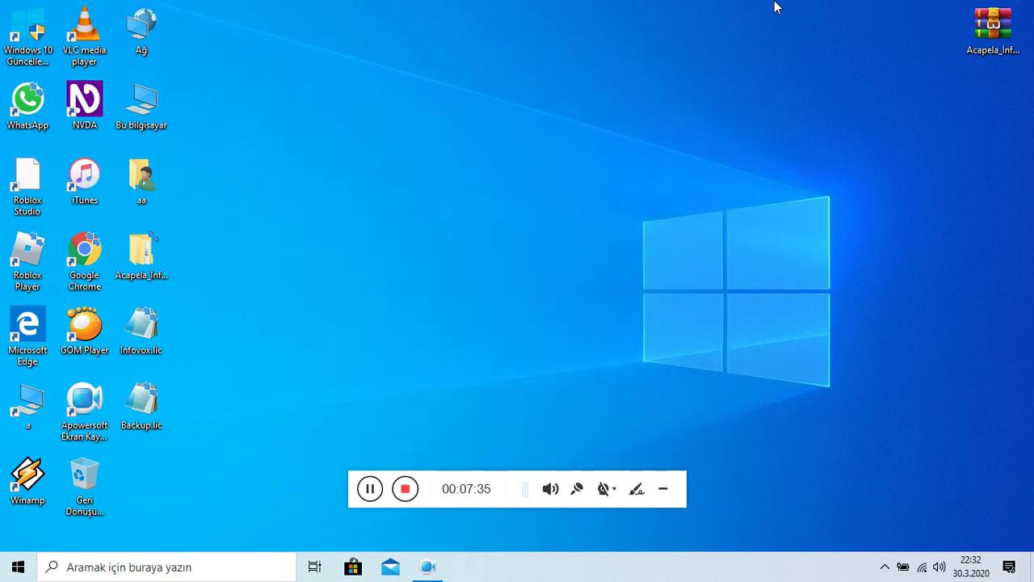
key("insert+q")
key("Down")
key("Down")
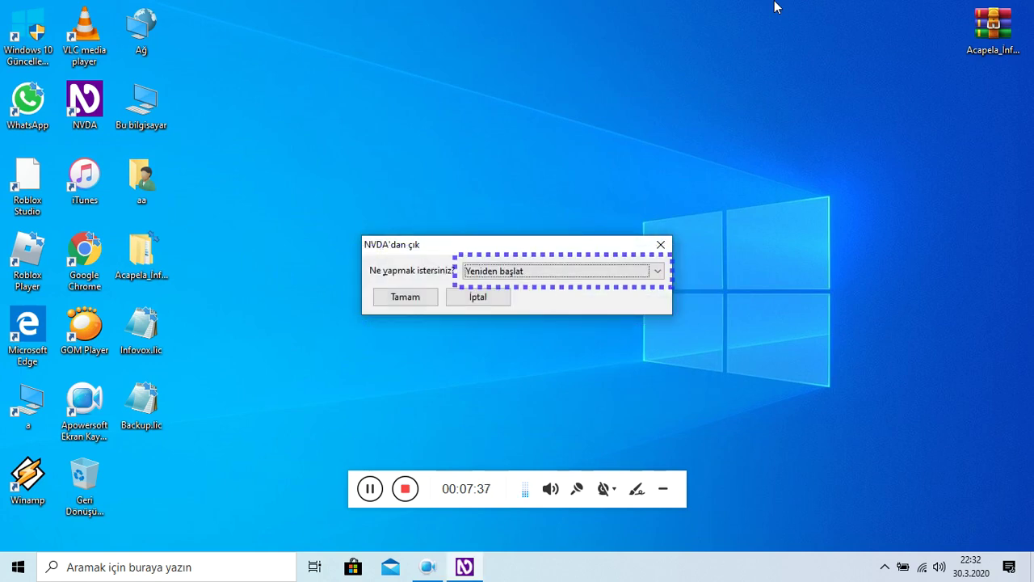
key("Down")
key("Return")
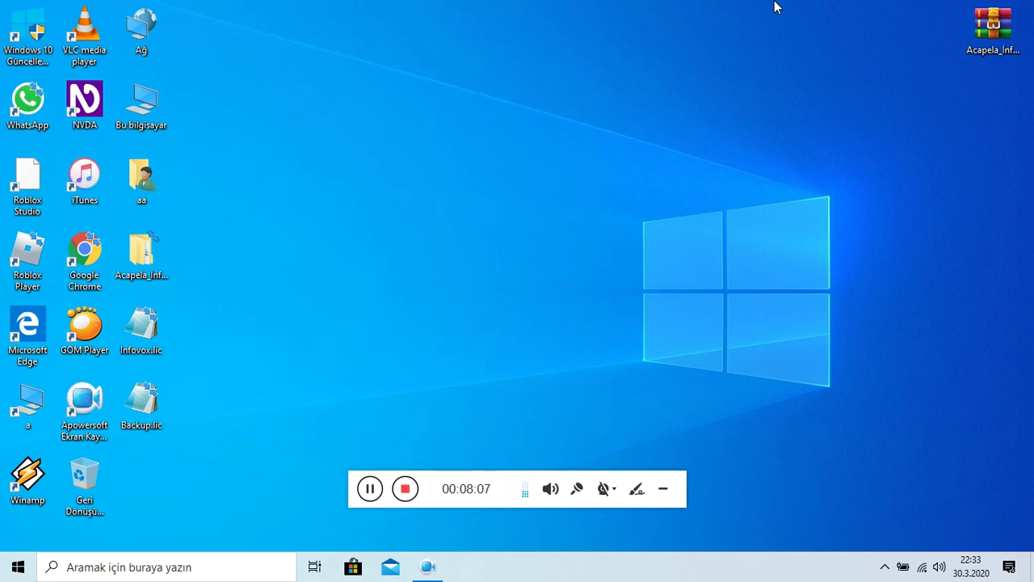
Step: Open NVDA's settings (Ayarlar) from its preferences, at the speech category (Konuşma)
key("Insert+n")
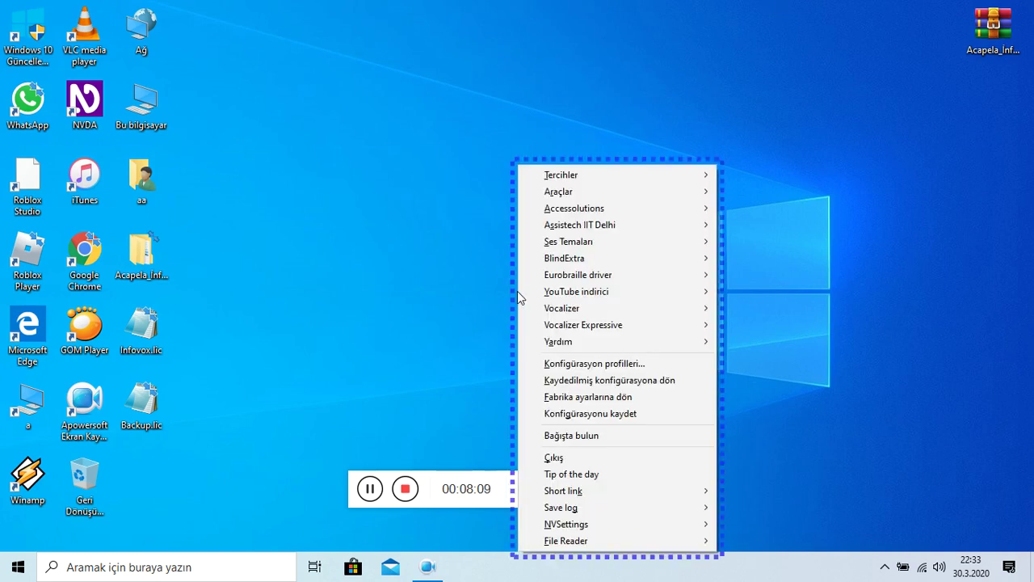
key("Down")
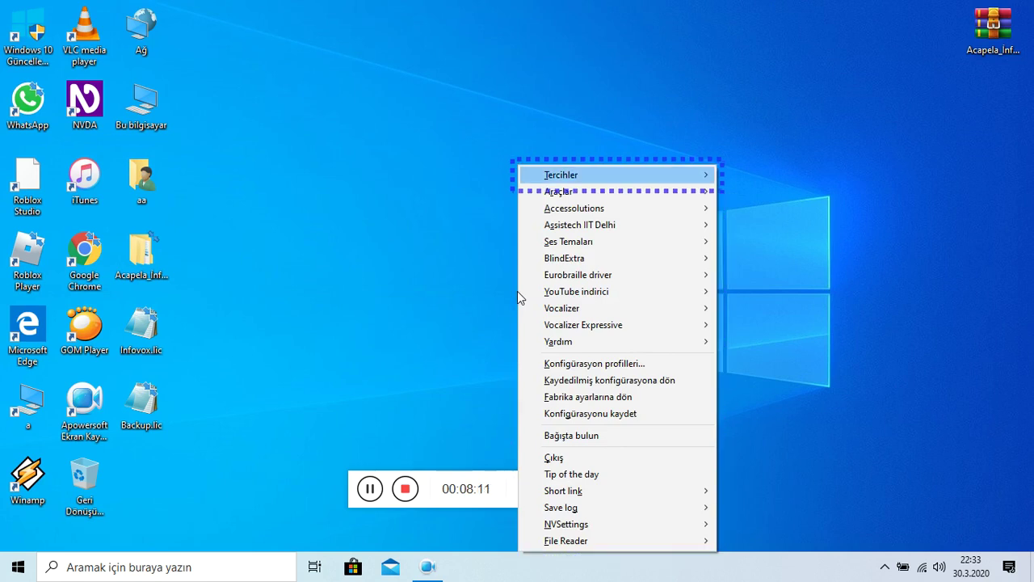
key("Right")
key("Right")
key("Left")
key("Left")
key("Right")
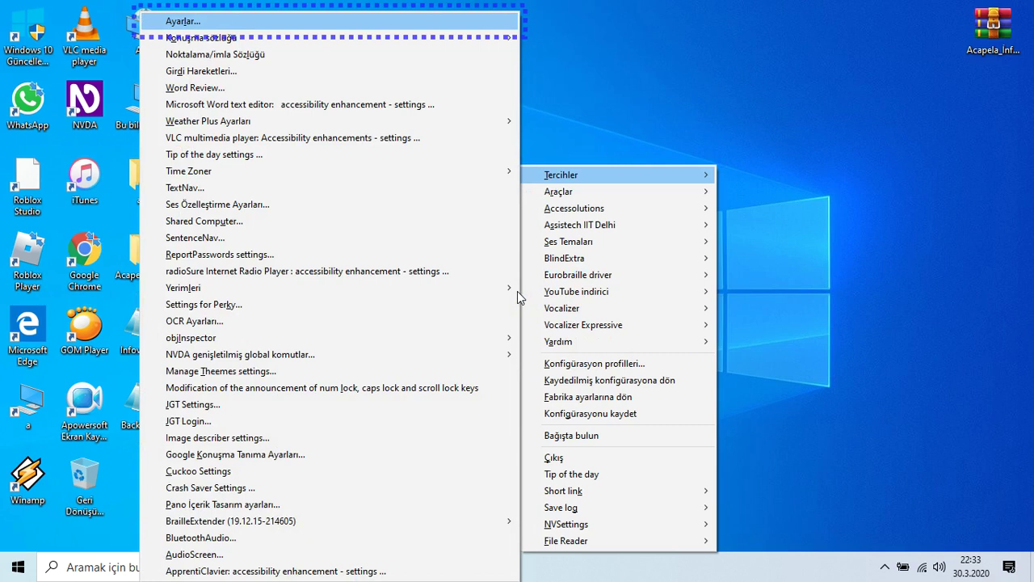
key("Return")
key("Down")
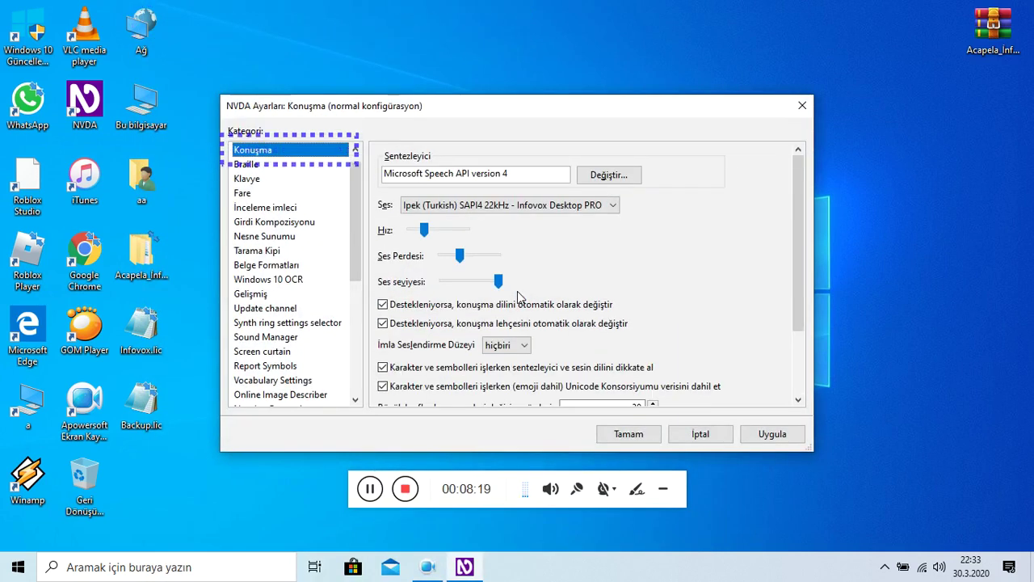
Step: Examine the speech synthesizer, voice, rate, pitch, volume and language-switching settings, and dismiss the settings without changes
key("Tab")
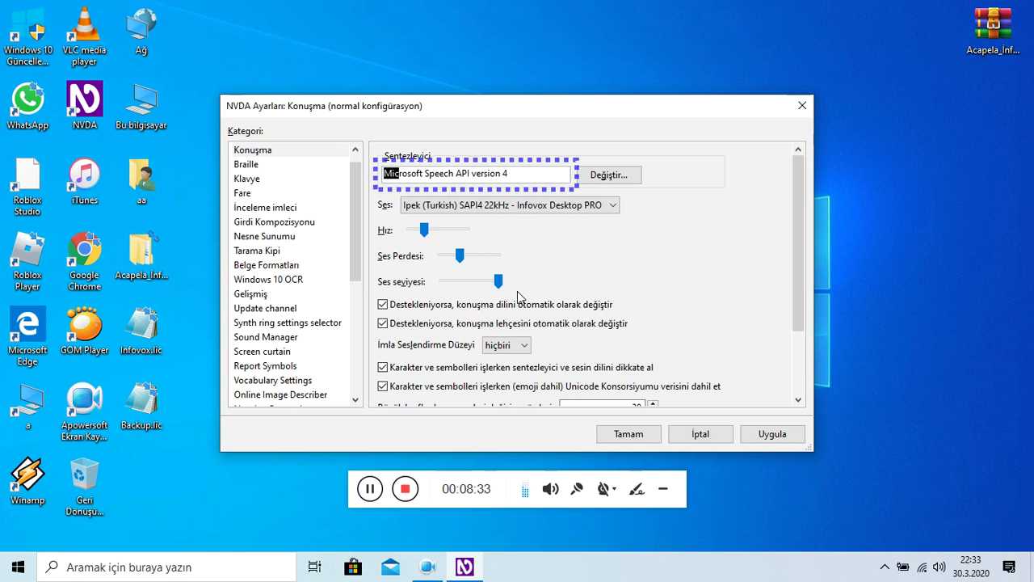
key("Tab")
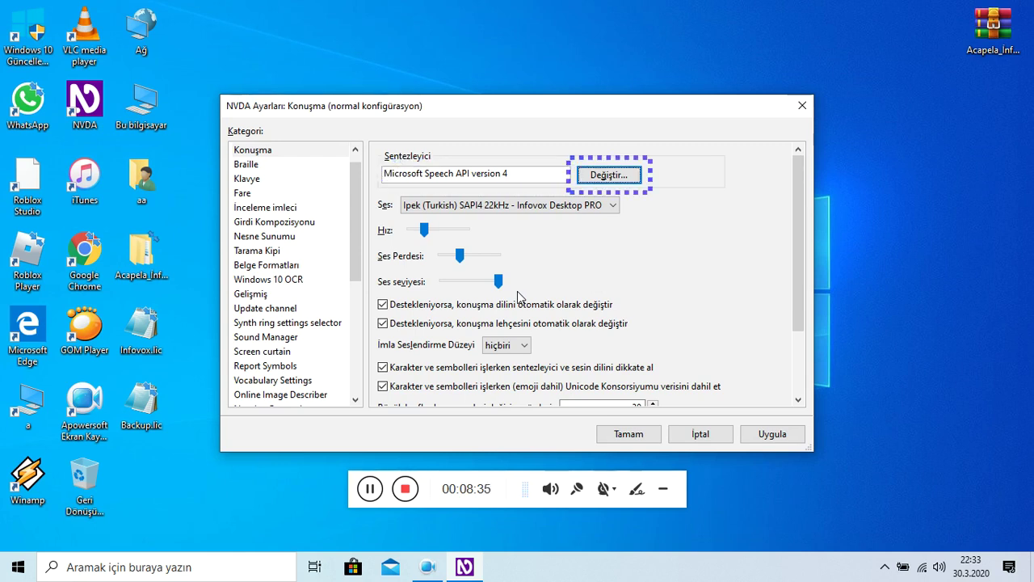
key("Tab")
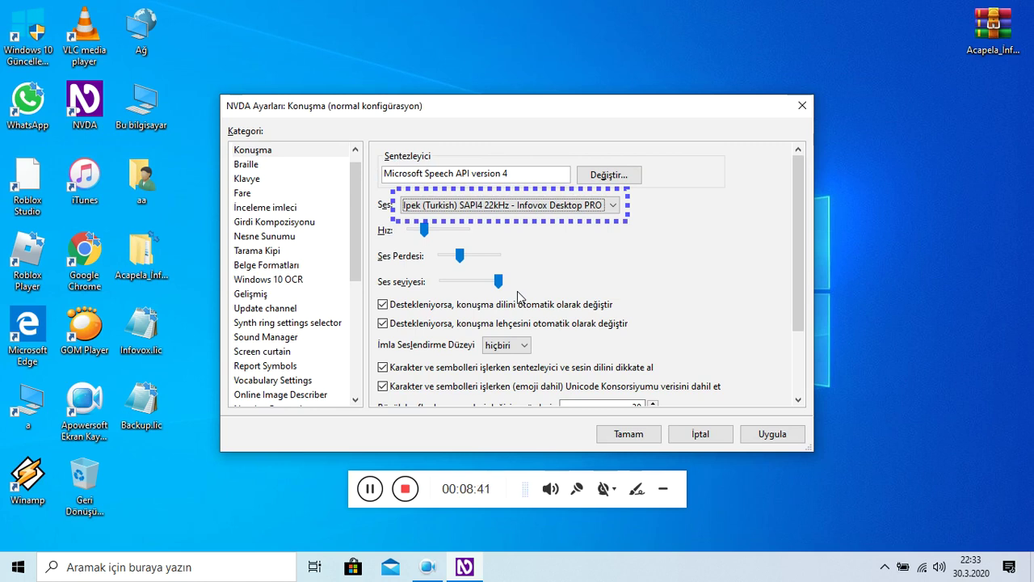
key("Tab")
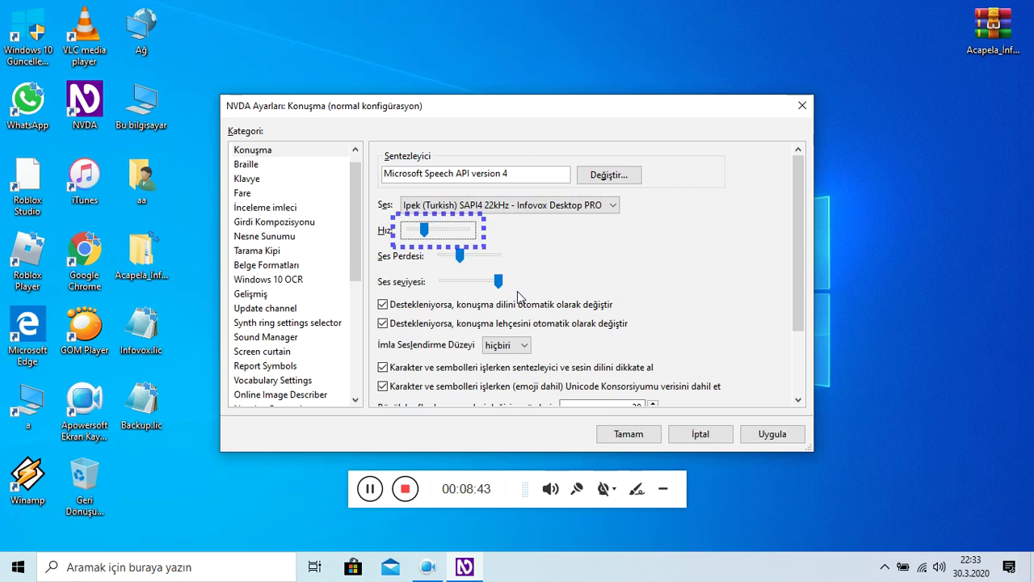
key("Tab")
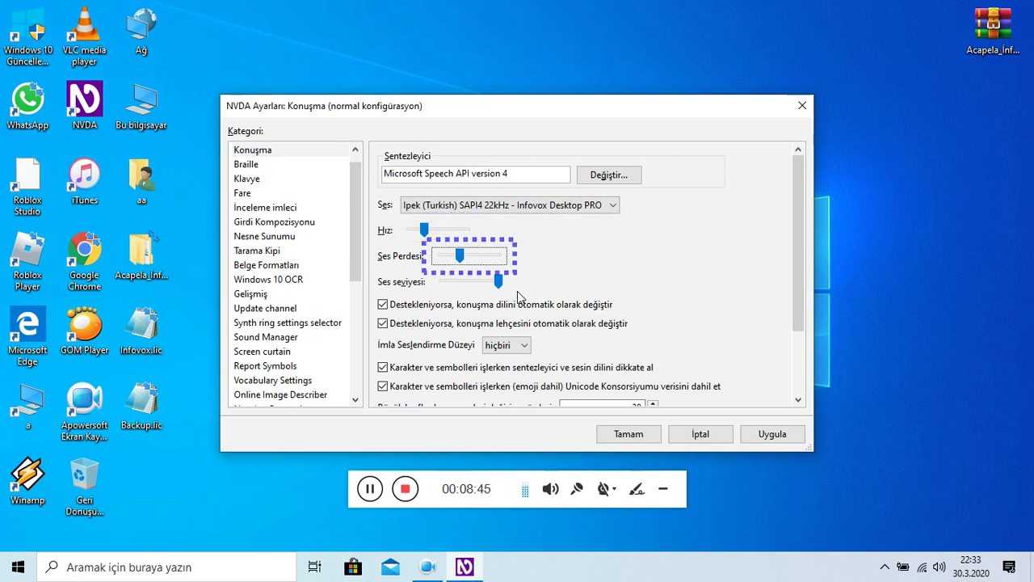
key("Tab")
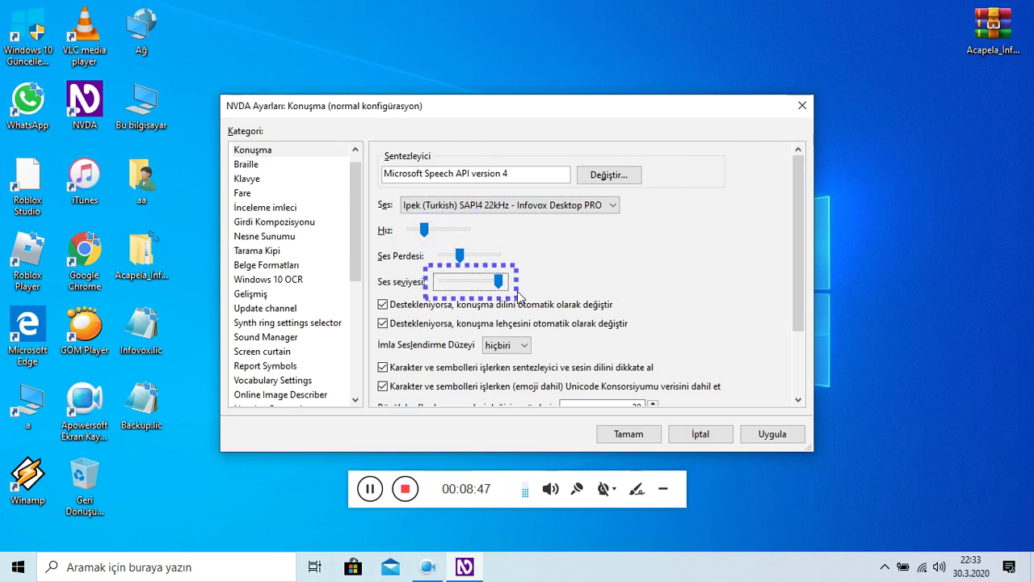
key("Tab")
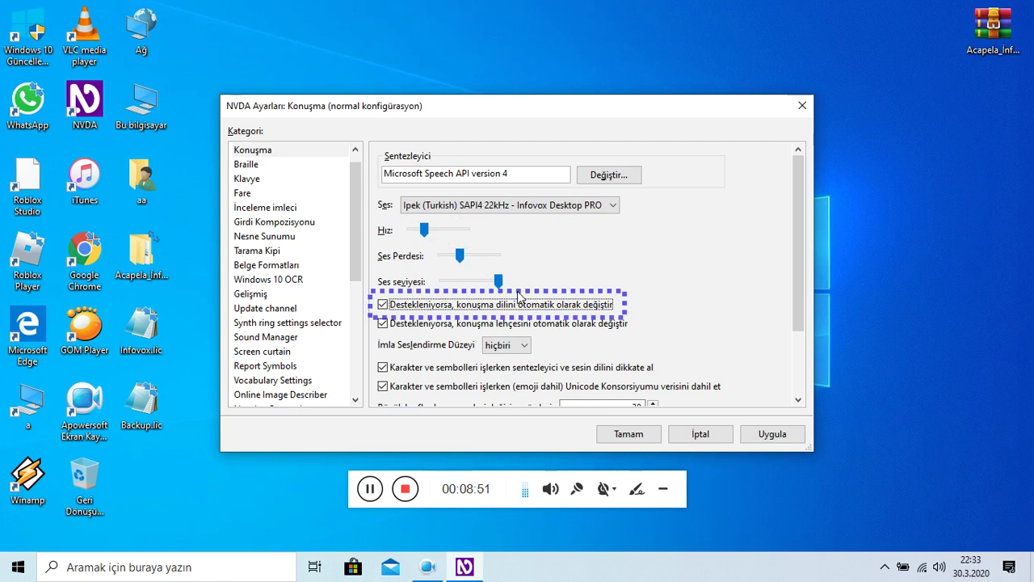
key("Tab")
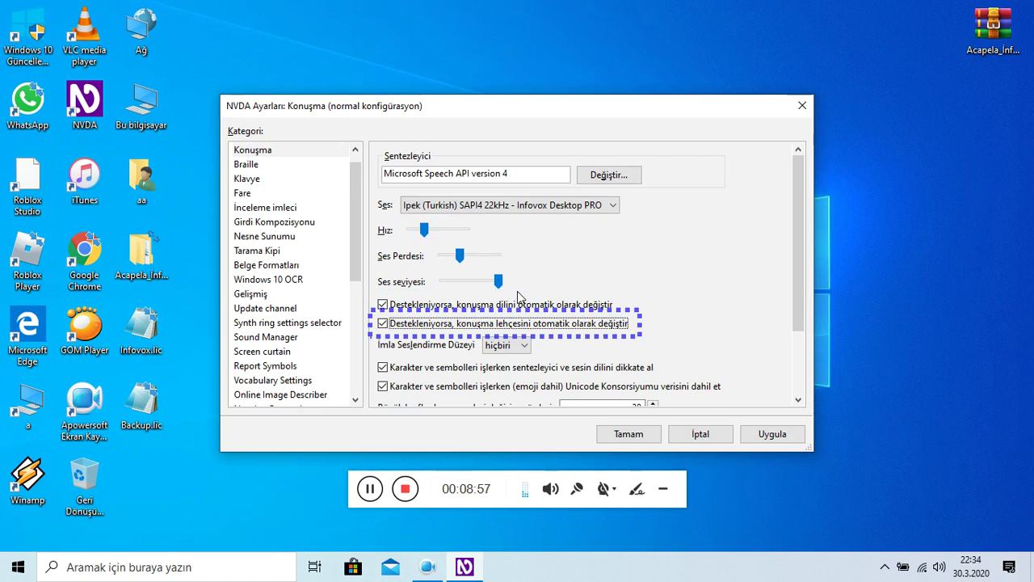
key("Tab")
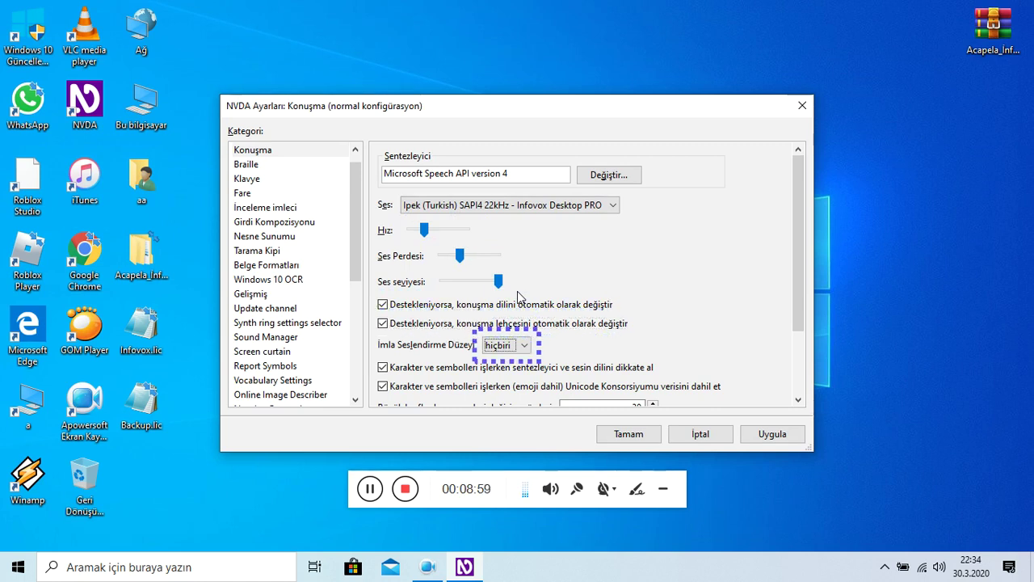
key("Escape")
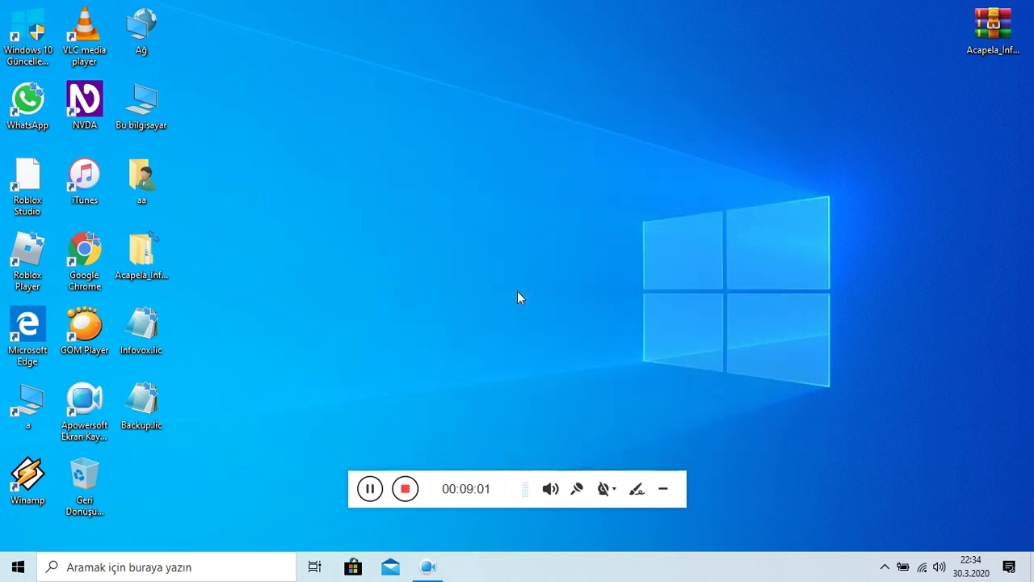